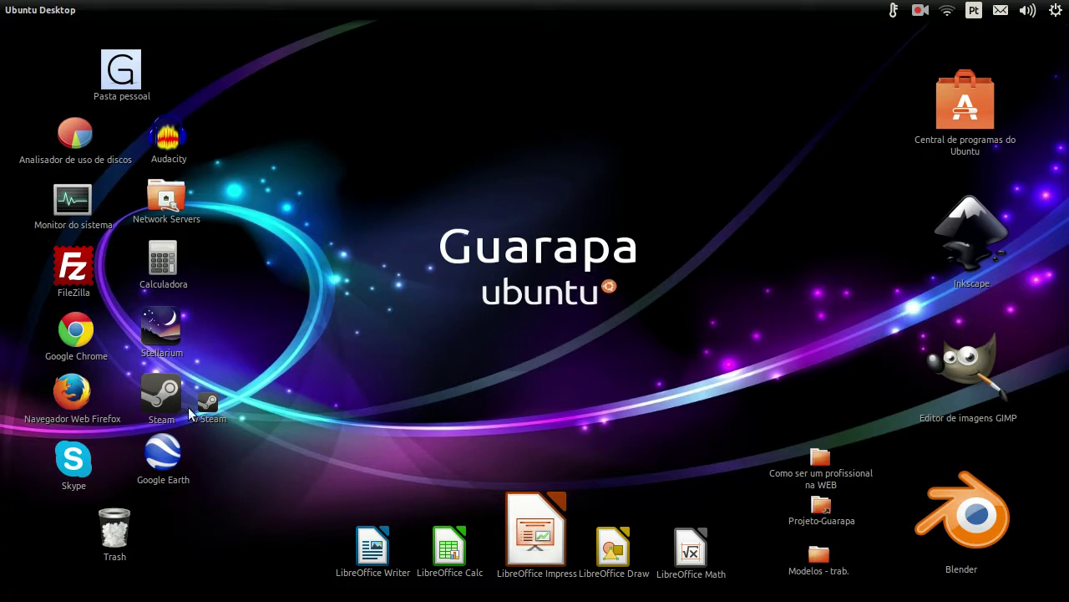
Step: Launch Steam from the desktop and look at the screen recorder's pause and finish options while it connects
left_click(162, 395)
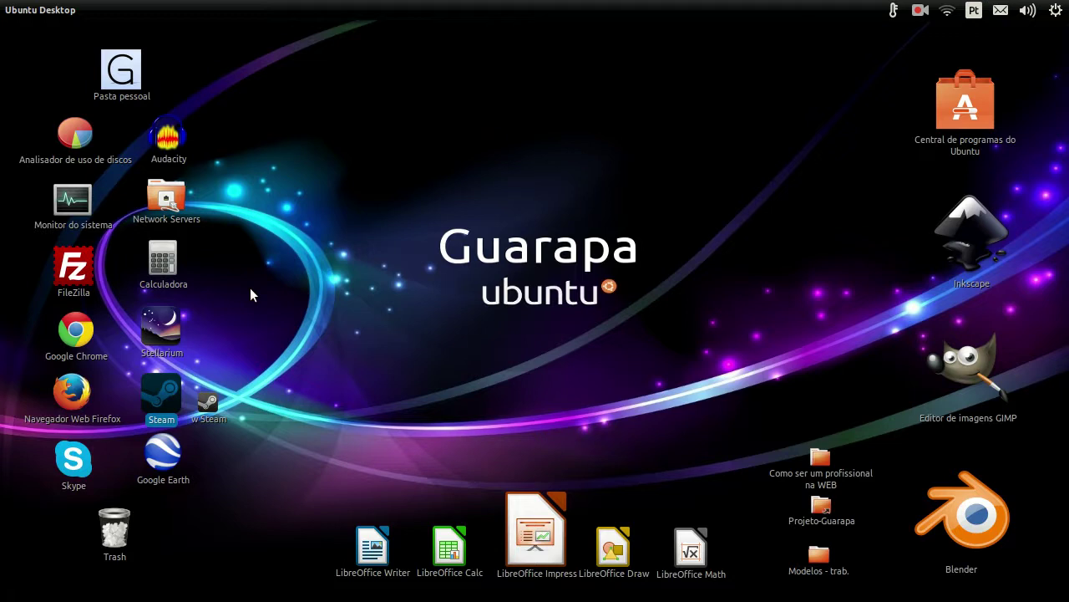
mouse_move(5, 277)
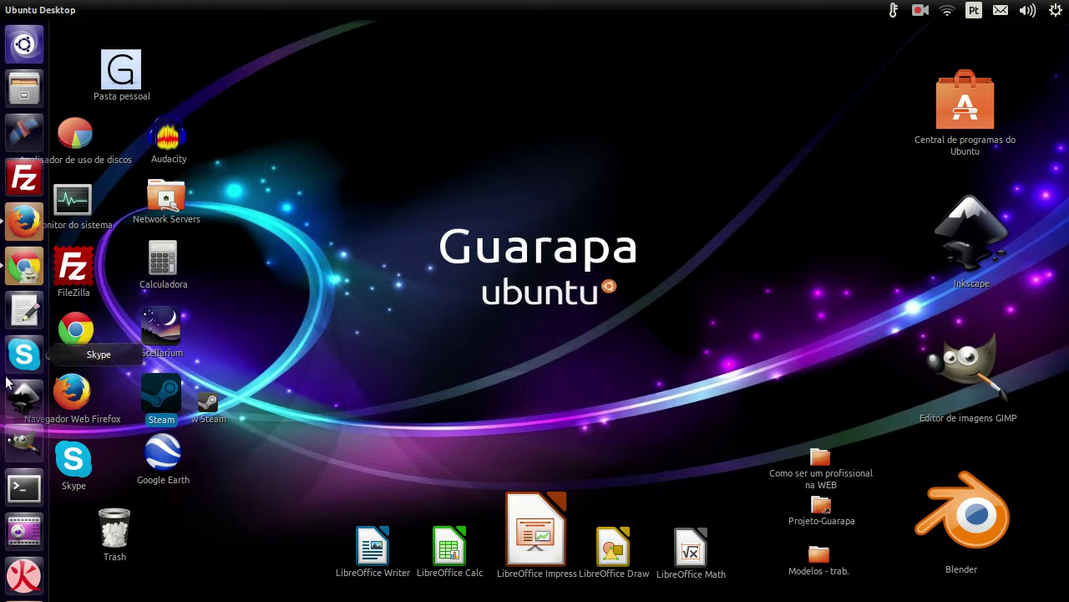
left_click(920, 11)
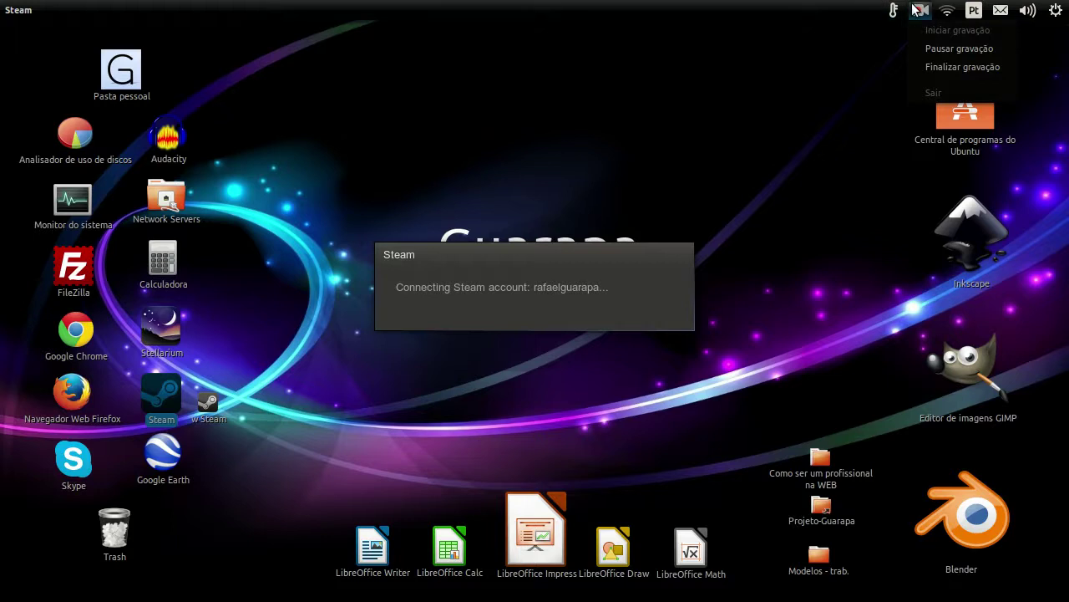
left_click(650, 121)
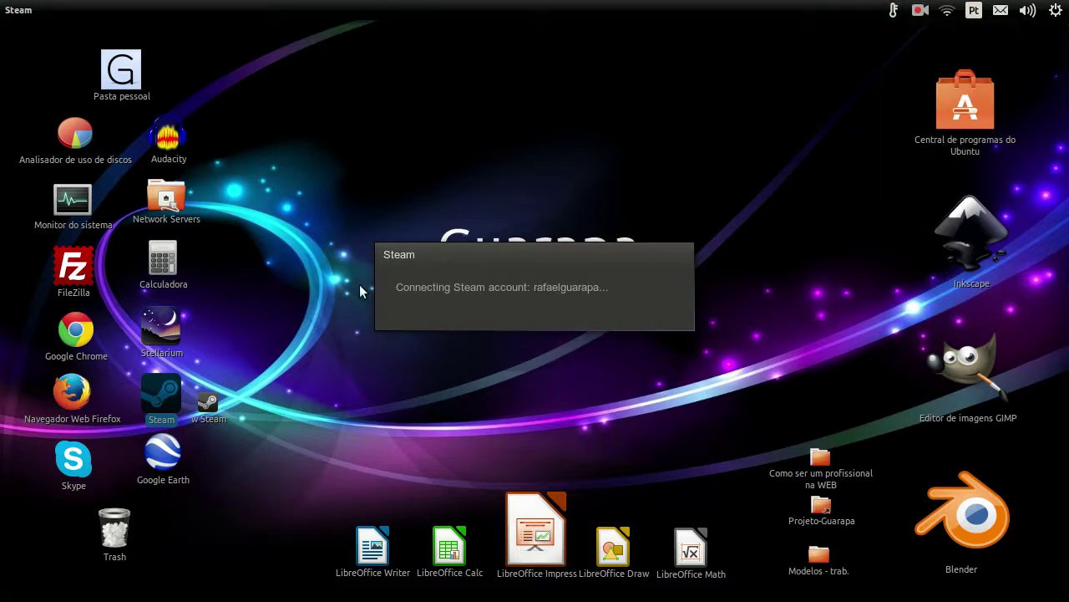
Step: Open the Ubuntu Software Center (Central de programas do Ubuntu) from the launcher
mouse_move(5, 318)
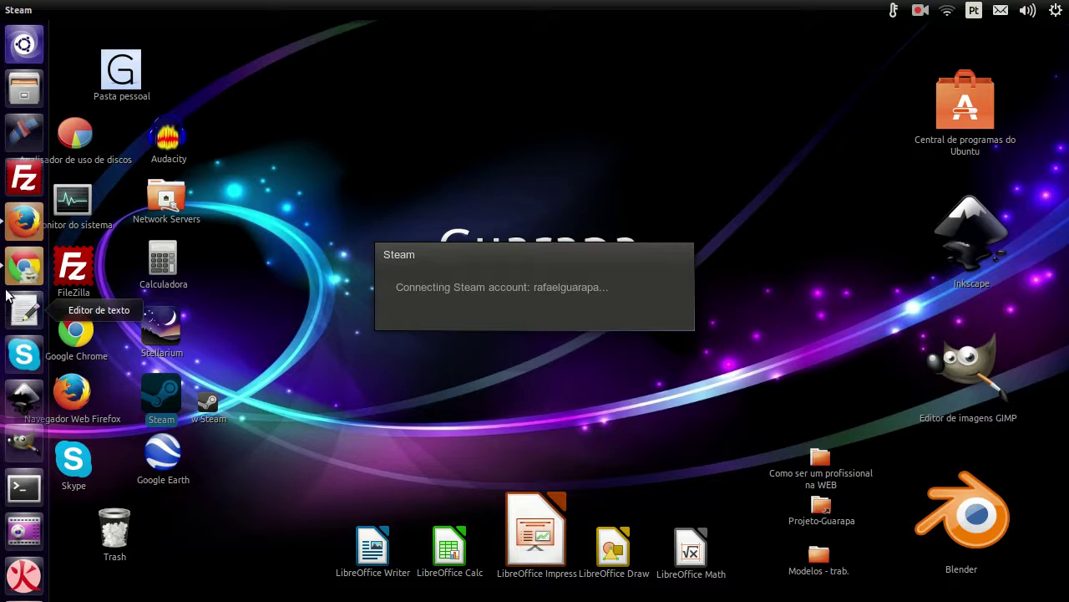
scroll(16, 535, "down", 3)
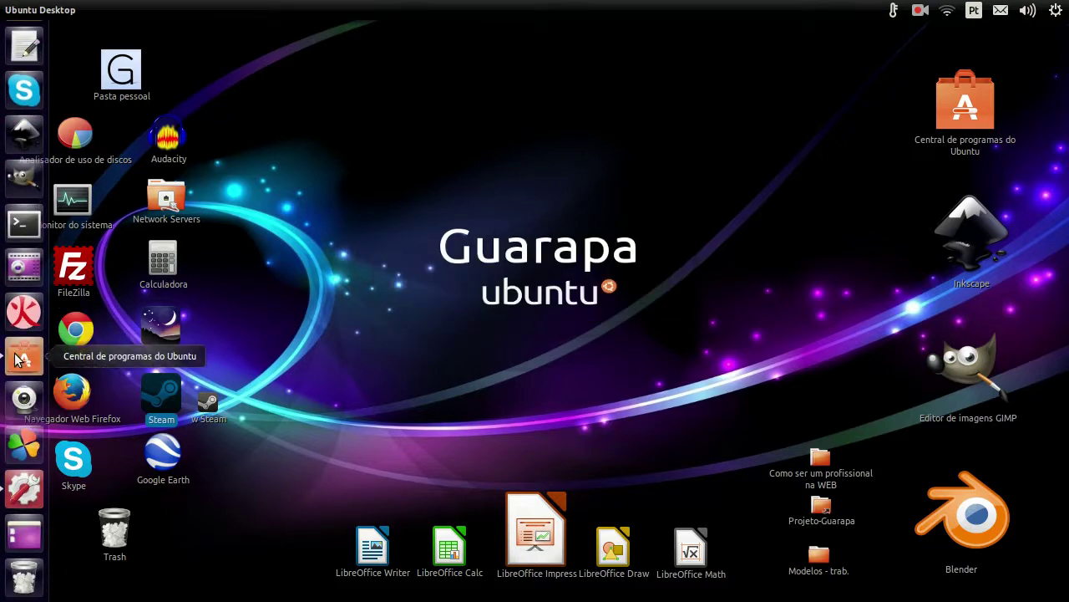
left_click(23, 357)
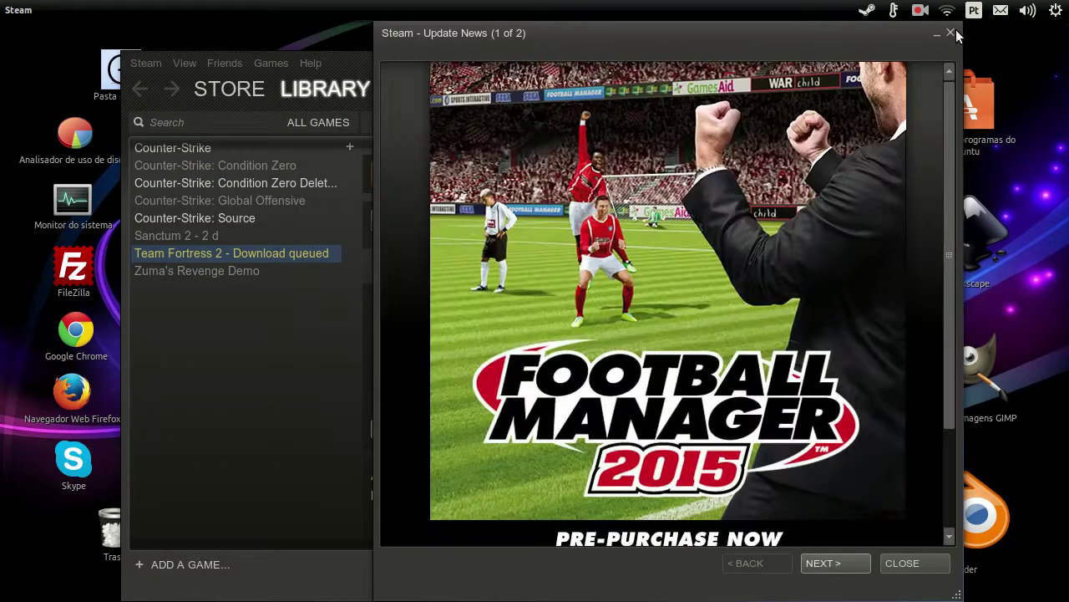
Step: Dismiss Steam's update news, view the library pages of Counter-Strike and Counter-Strike: Condition Zero Deleted Scenes, and minimize Steam
left_click(950, 34)
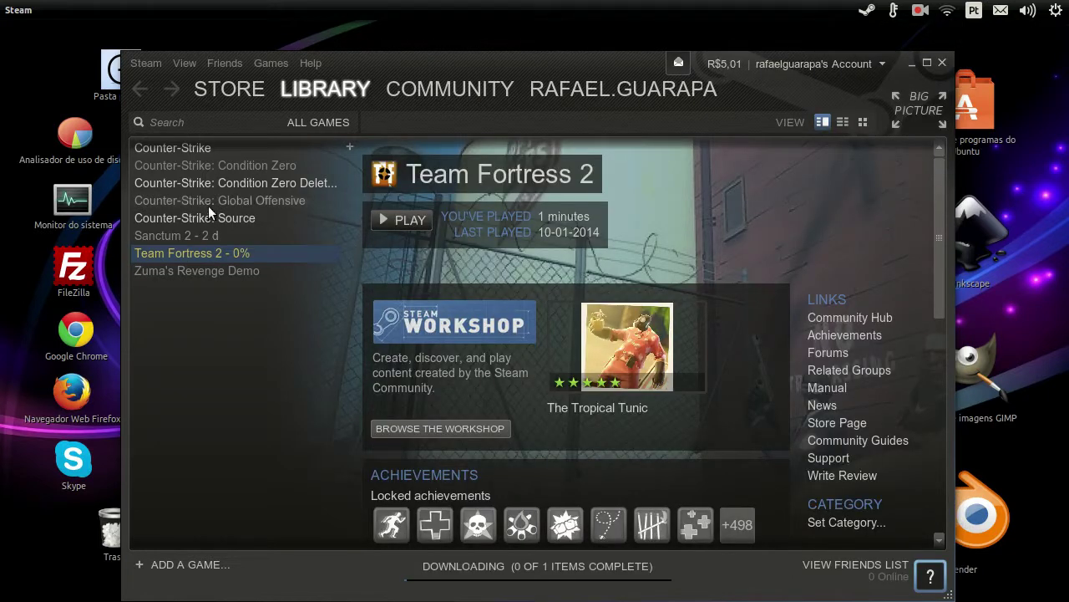
left_click(182, 148)
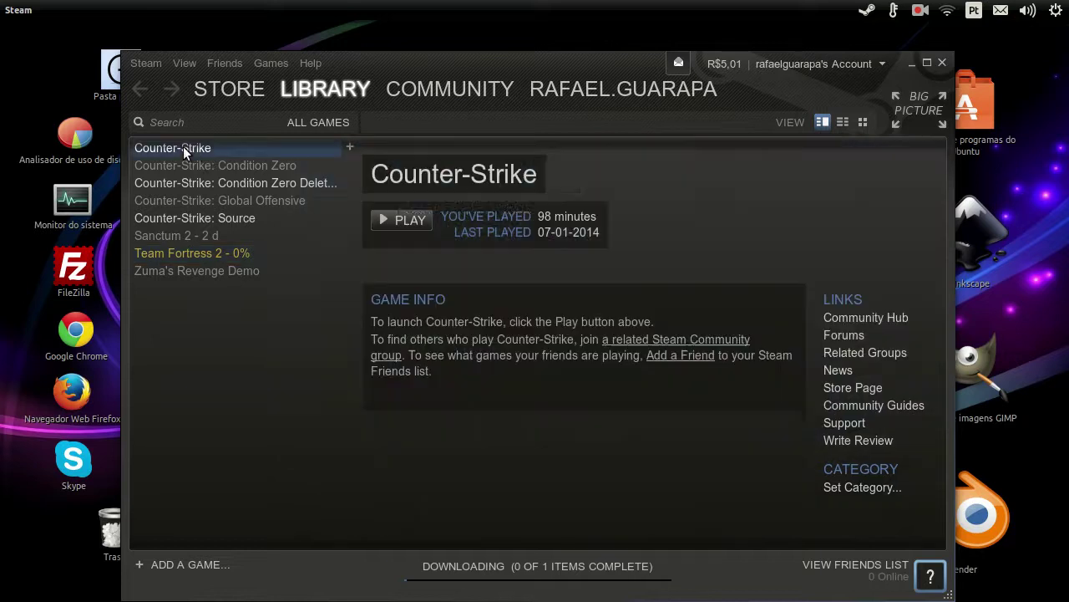
left_click(230, 181)
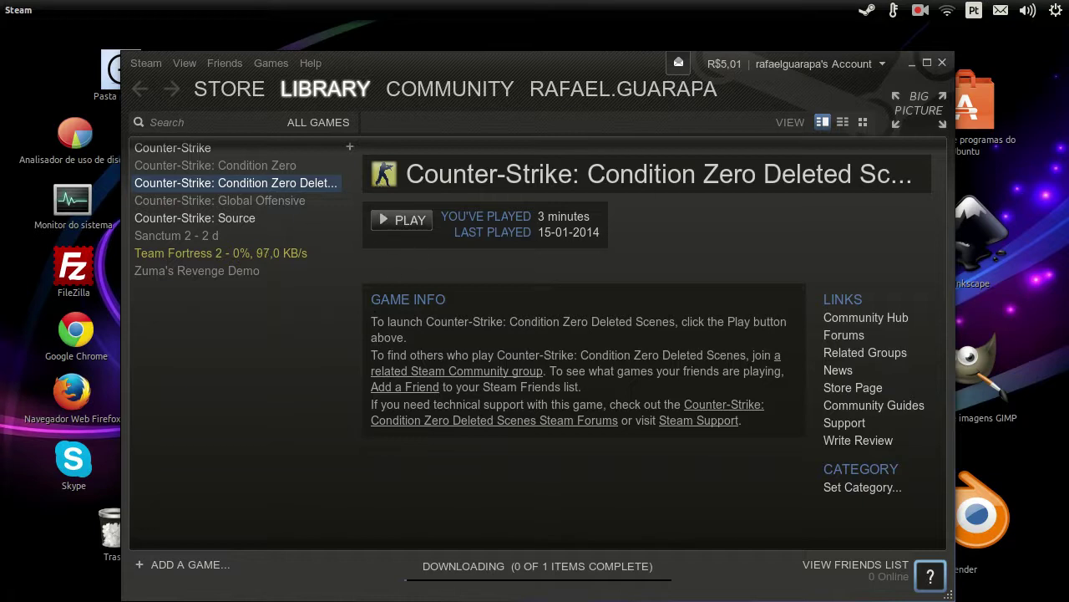
mouse_move(2, 422)
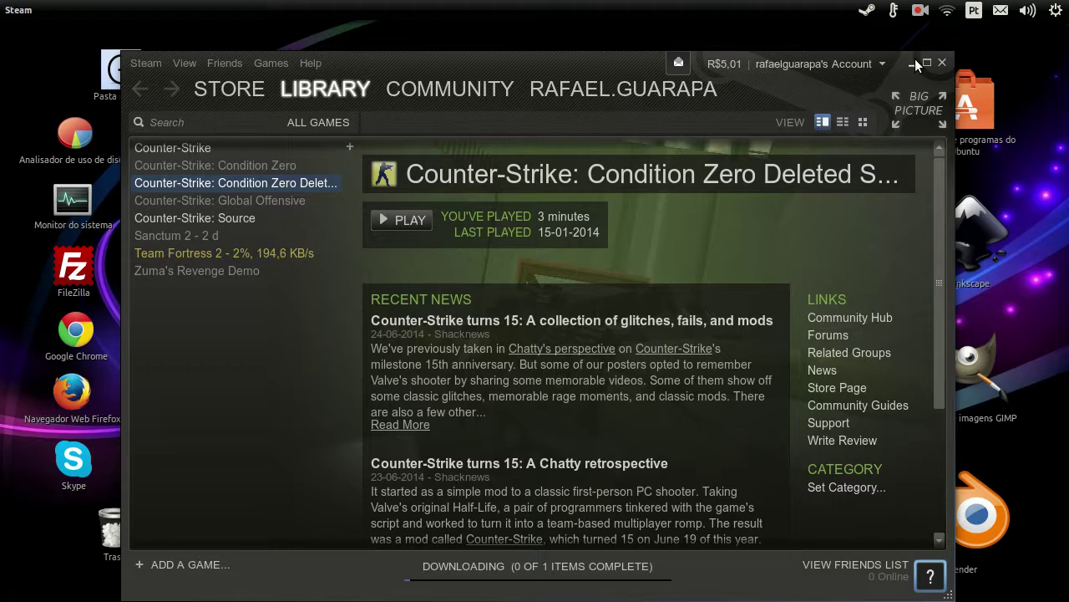
left_click(912, 64)
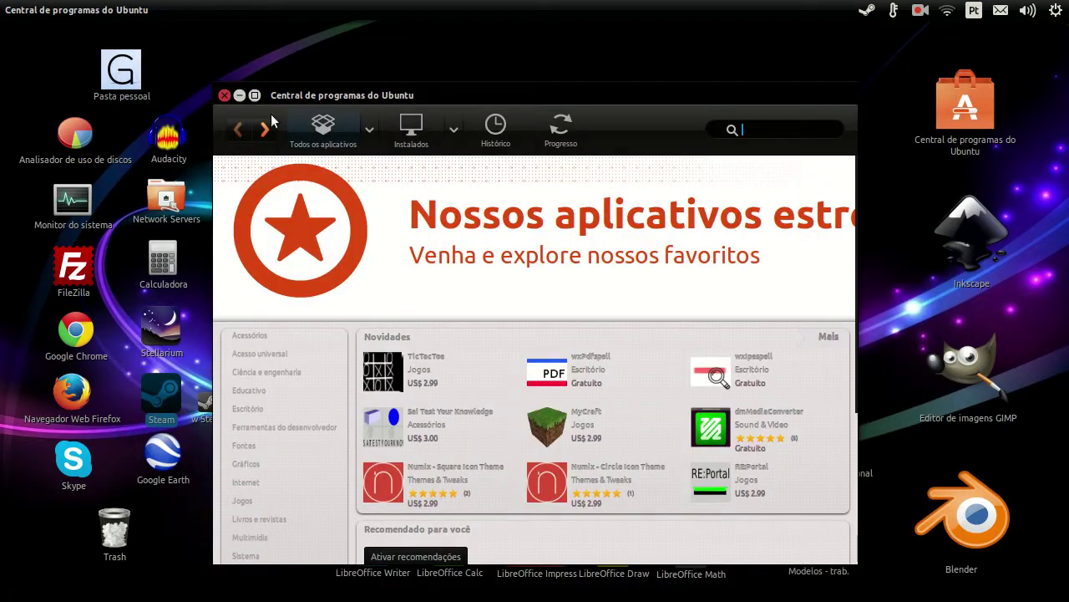
Step: Search the computer's applications for "central" and open Central de programas do Ubuntu
mouse_move(7, 181)
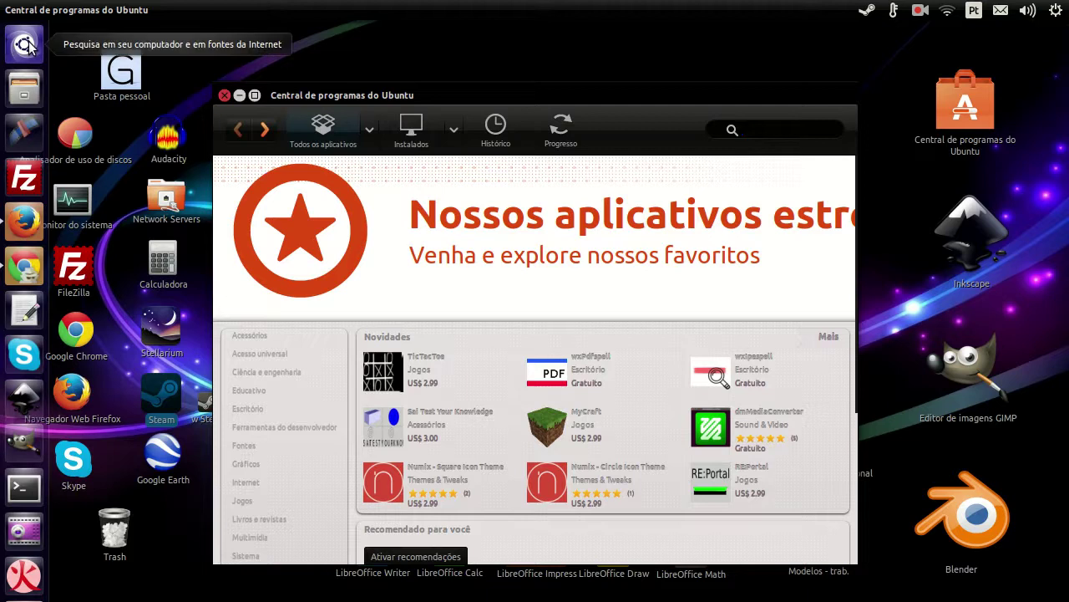
left_click(25, 44)
type("central")
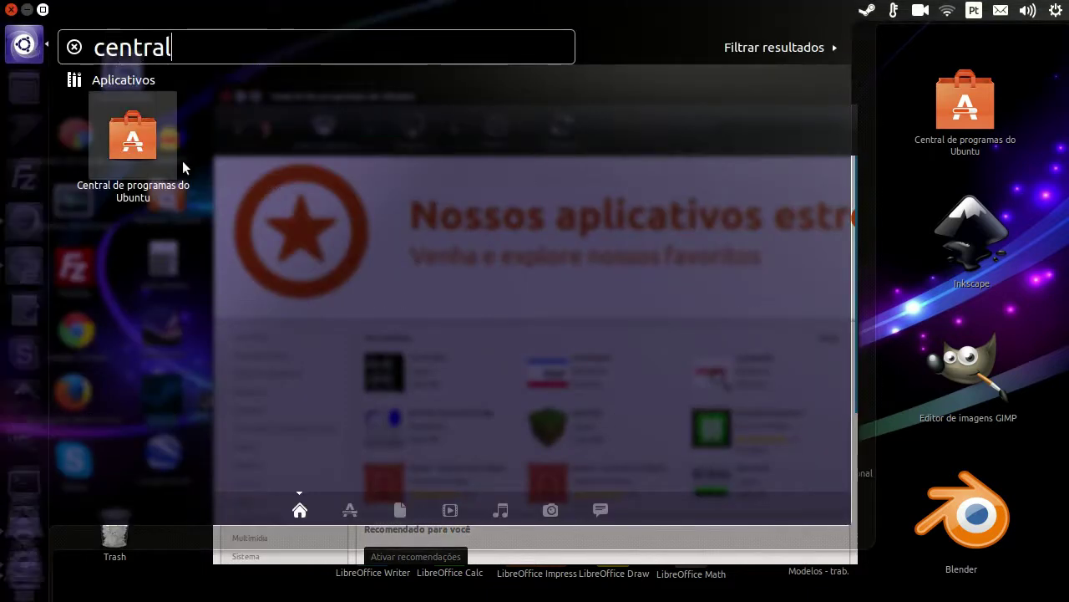
left_click(182, 160)
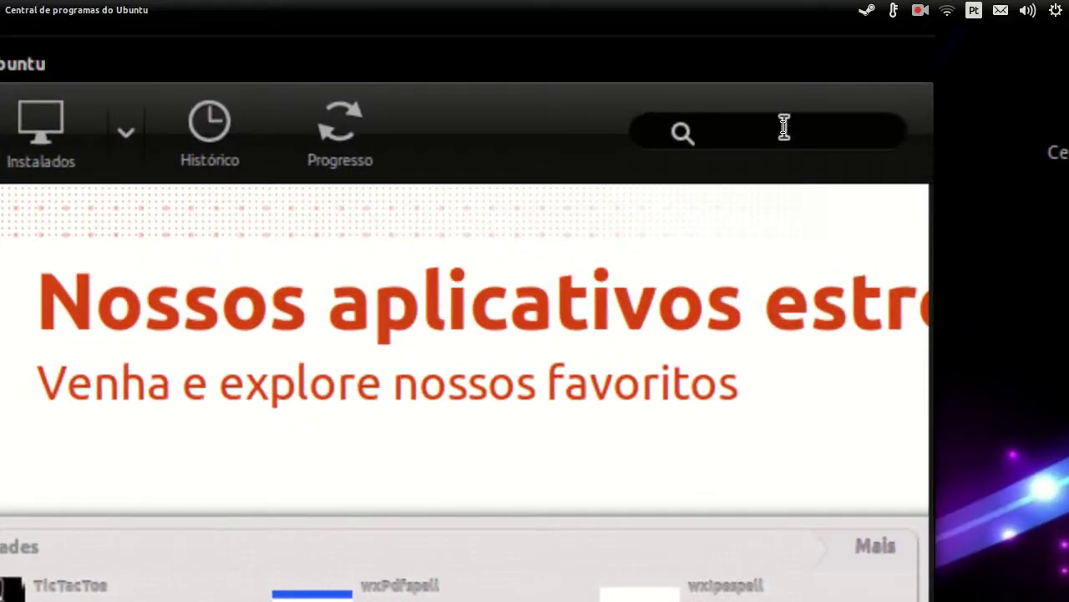
Step: Search the software catalogue for "kazam" and open Kazam's detailed information page
type("kazam")
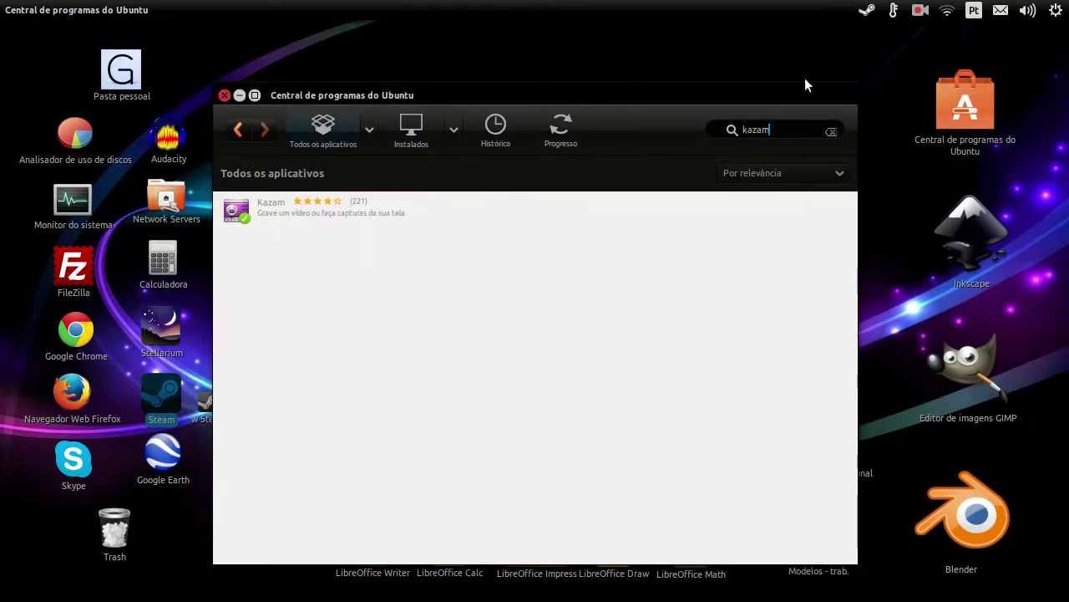
left_click(282, 205)
left_click(823, 241)
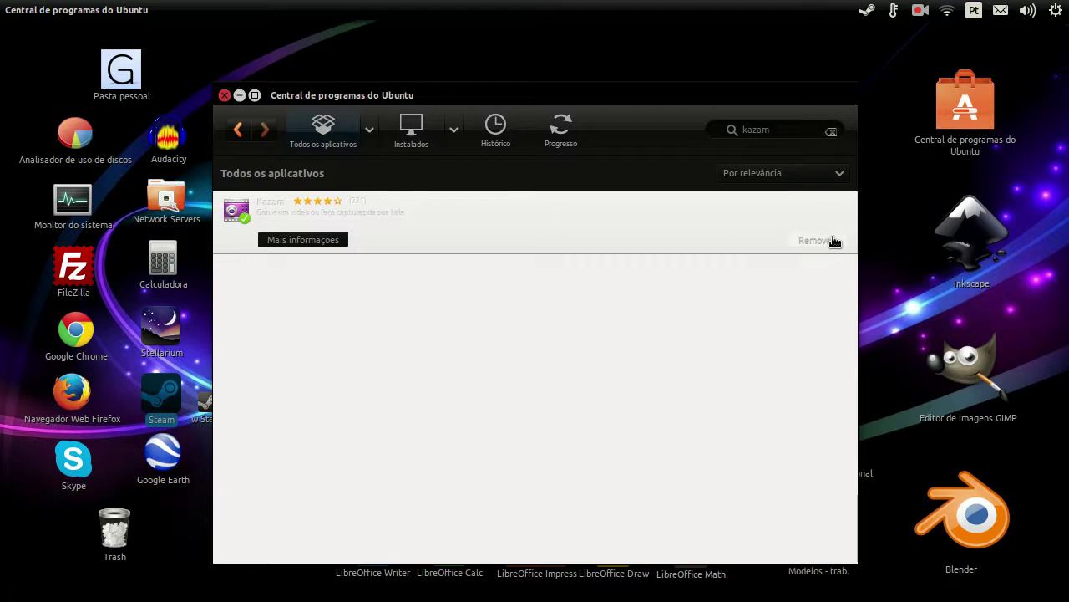
left_click(298, 240)
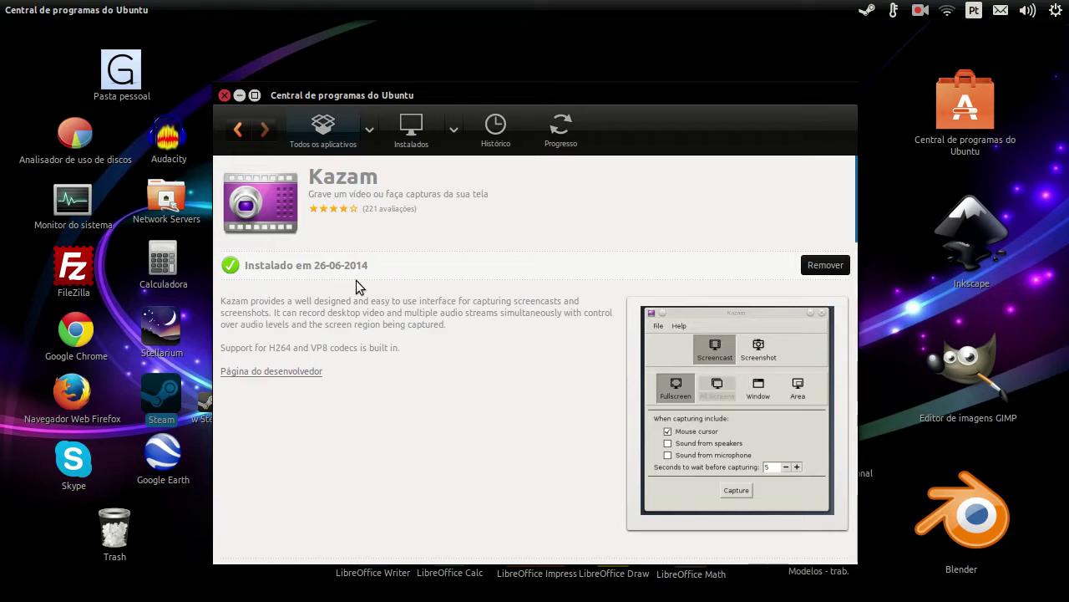
Step: Examine Kazam's description, version details and user reviews, and minimize the software center
scroll(356, 280, "down", 5)
scroll(310, 293, "down", 5)
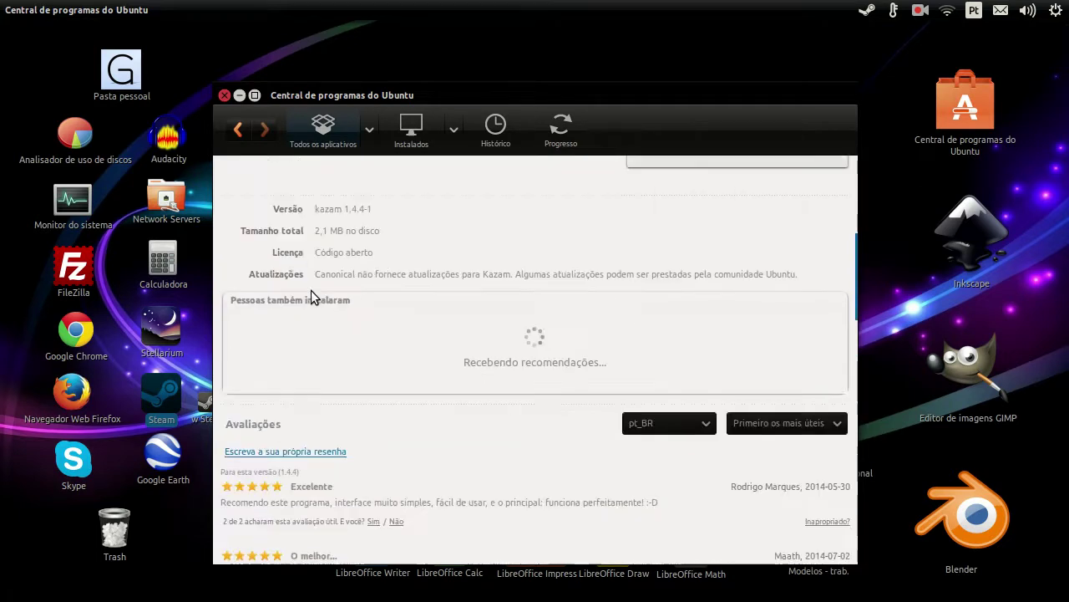
scroll(292, 367, "down", 15)
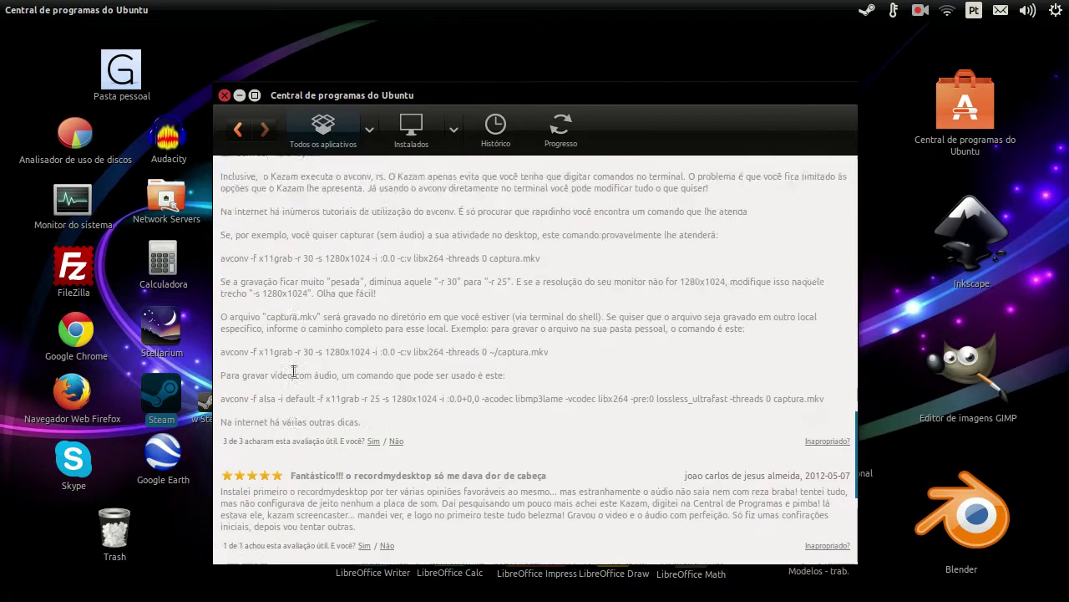
scroll(285, 377, "up", 20)
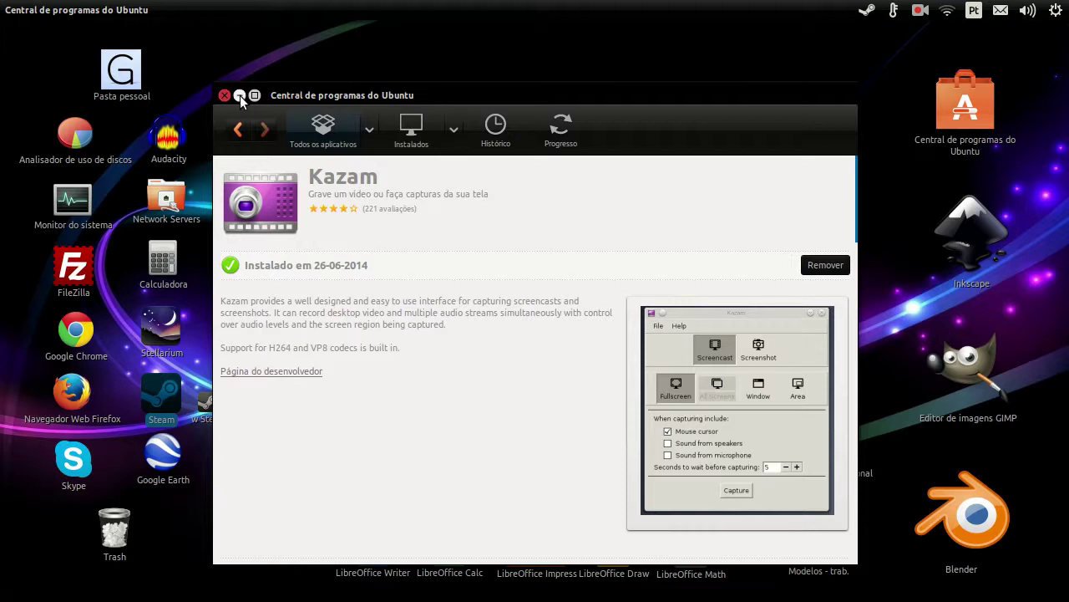
left_click(240, 95)
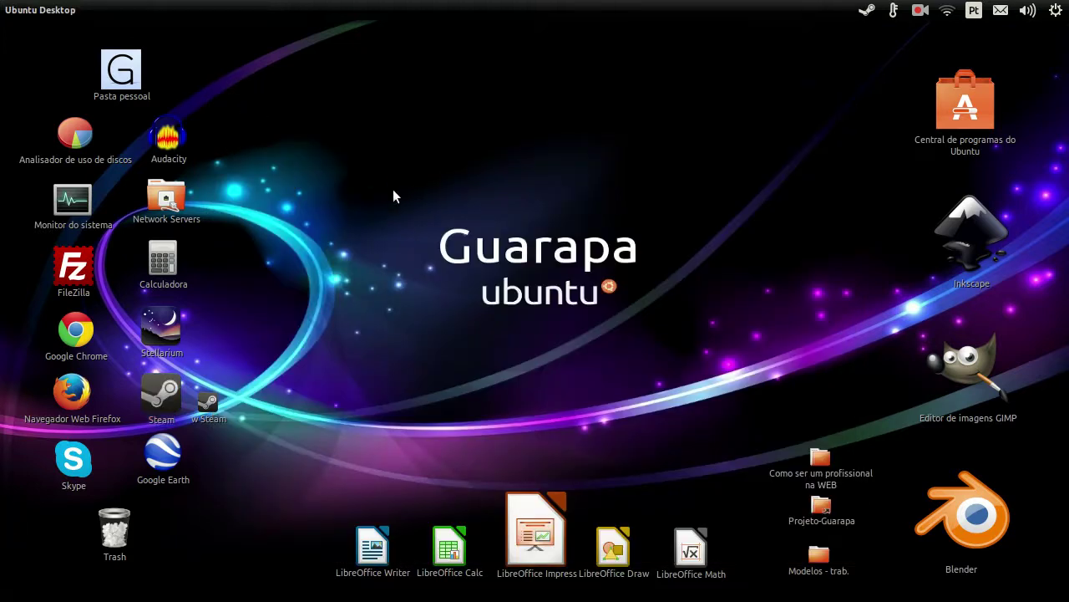
Step: Search the computer's applications for "kazam" and launch Kazam
mouse_move(4, 197)
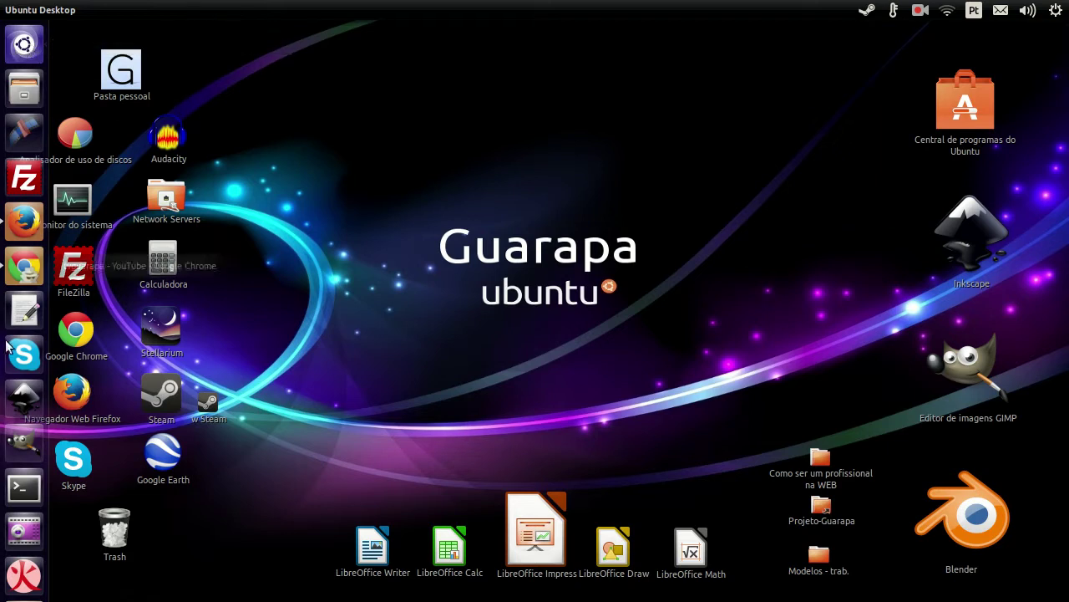
left_click(25, 46)
type("kazam")
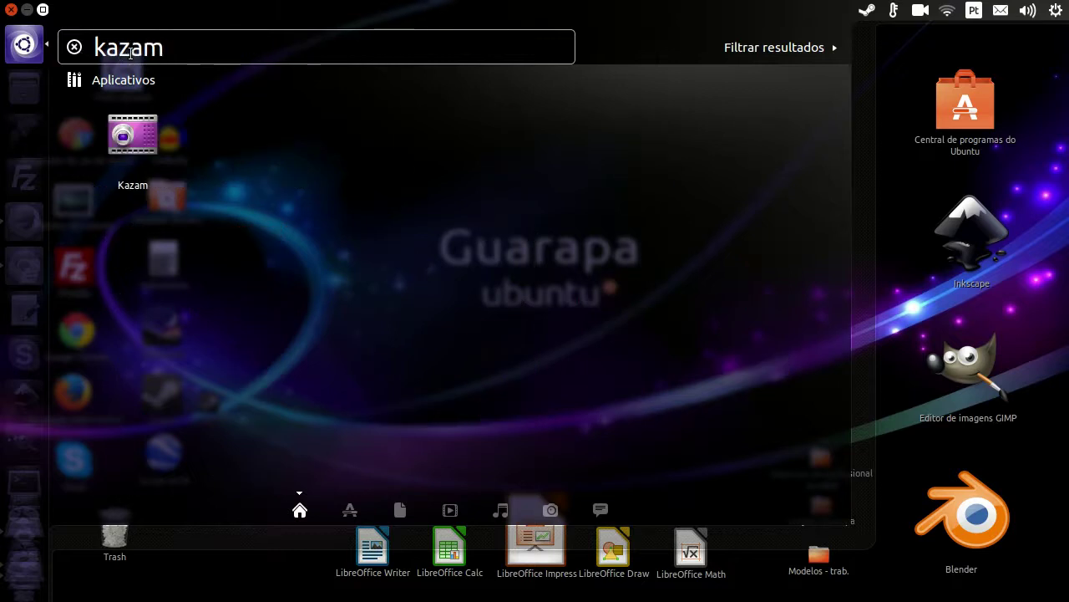
left_click(134, 137)
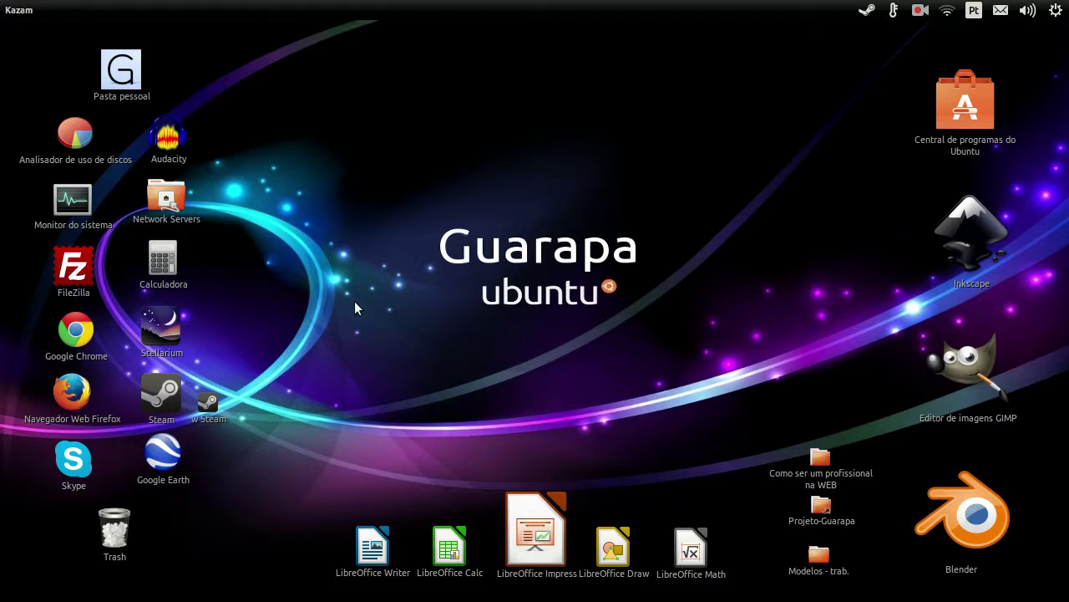
Step: Bring up the Kazam window and move it to the middle of the desktop
mouse_move(4, 318)
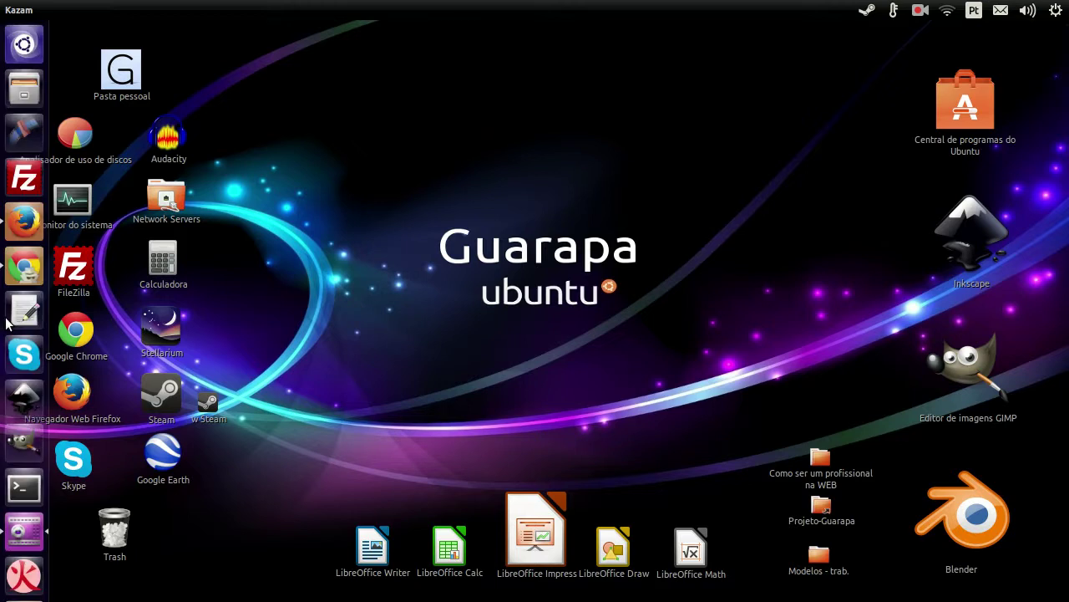
left_click(21, 536)
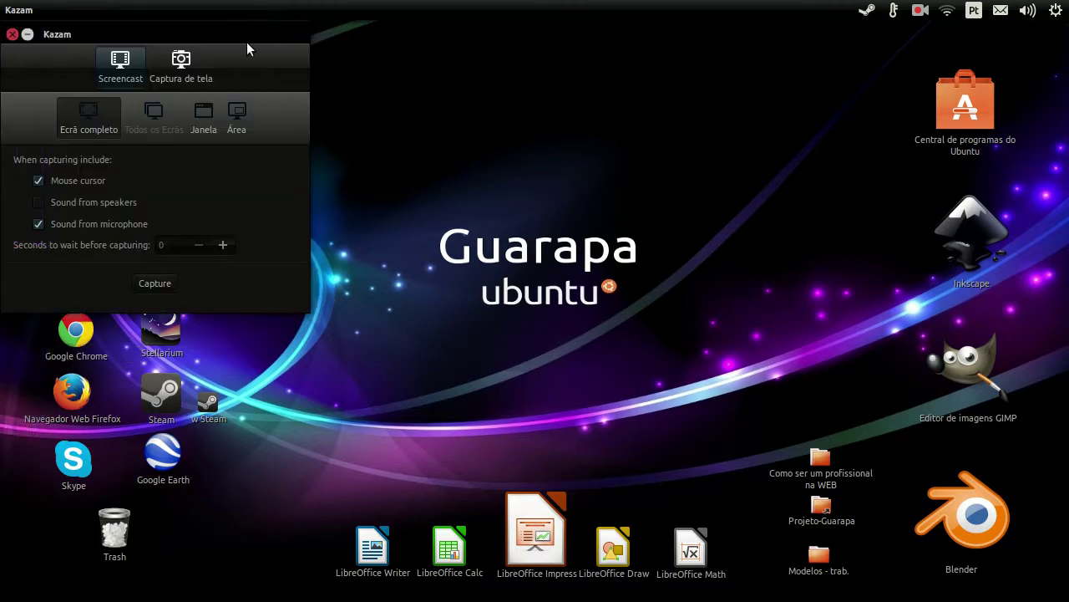
left_click_drag(228, 43, 587, 158)
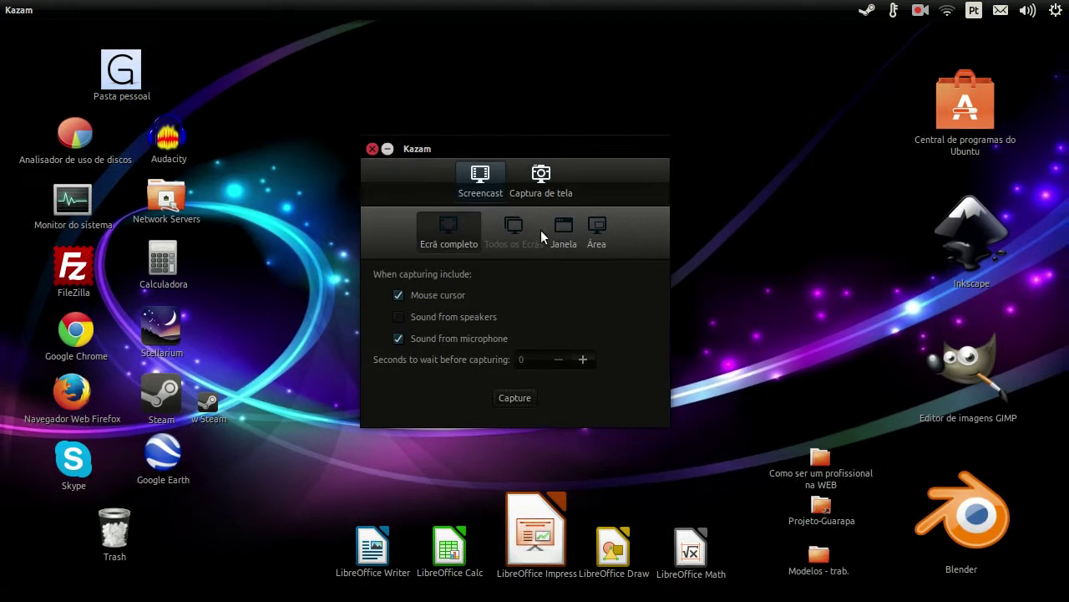
Step: Switch to the Steam window from the launcher
mouse_move(7, 294)
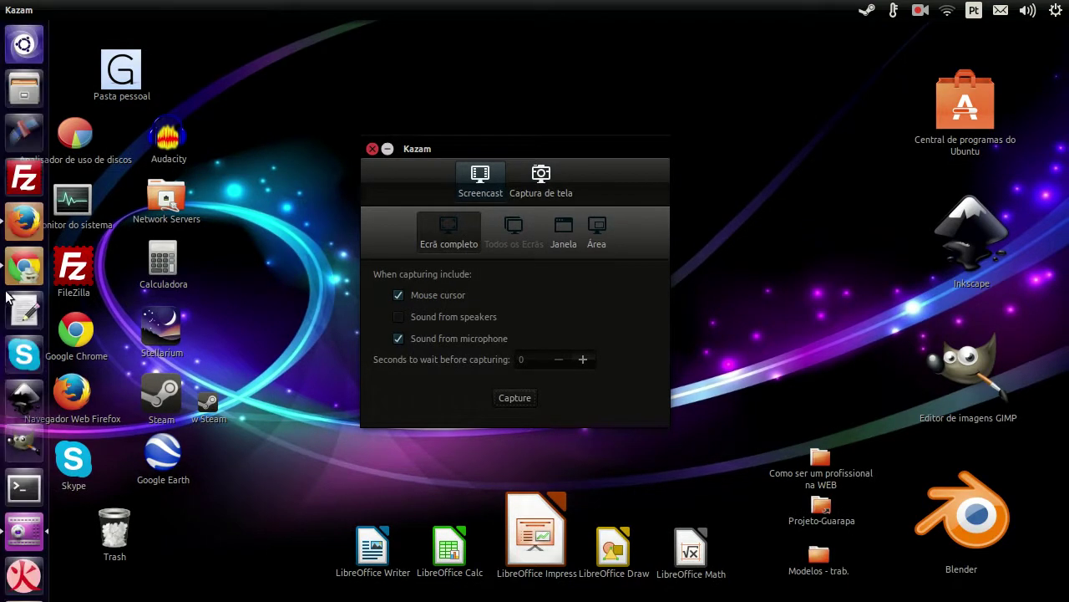
scroll(16, 551, "down", 5)
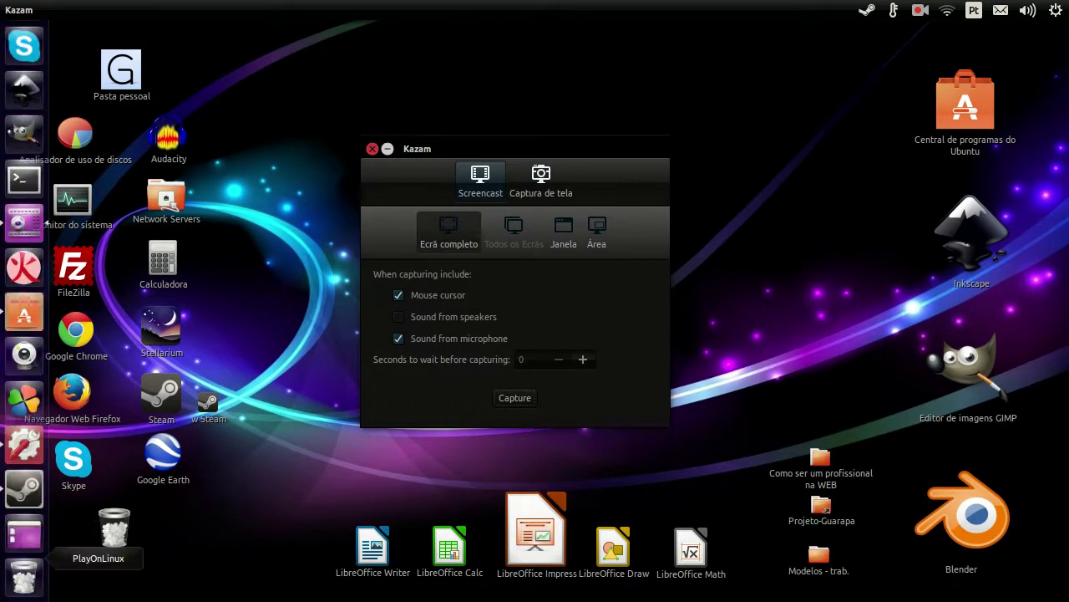
left_click(24, 488)
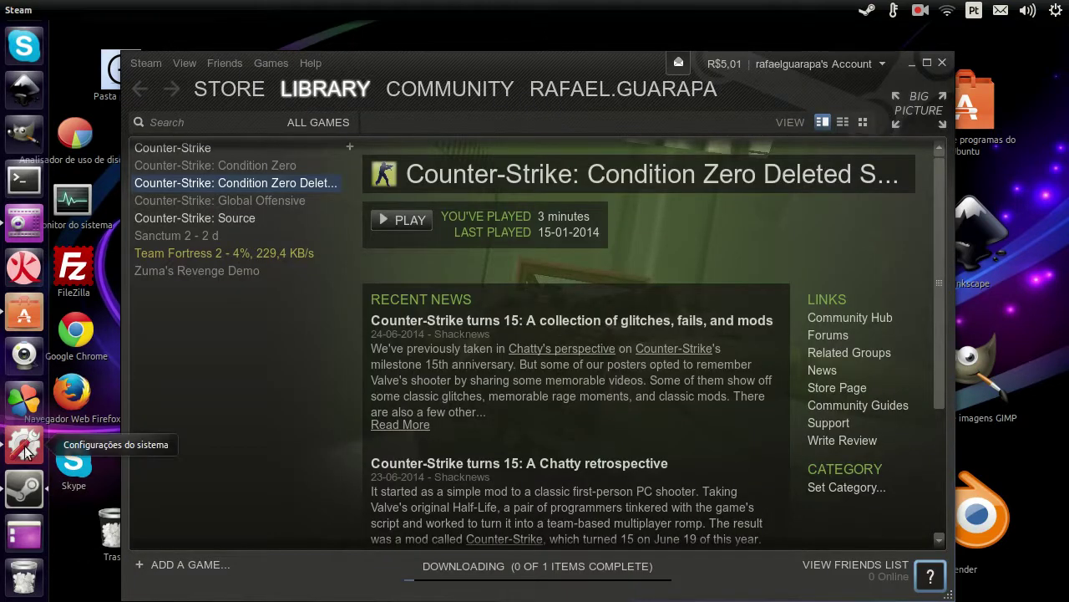
Step: Bring Kazam over Steam, move it aside, and set the screencast to Janela mode with the Steam window as target
left_click(24, 222)
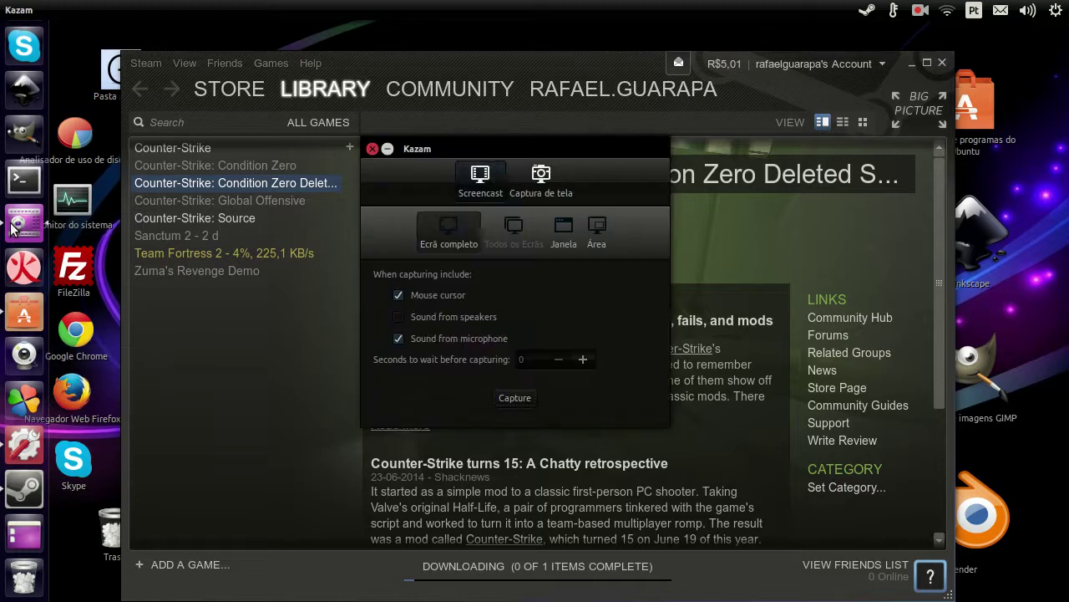
left_click_drag(491, 148, 823, 193)
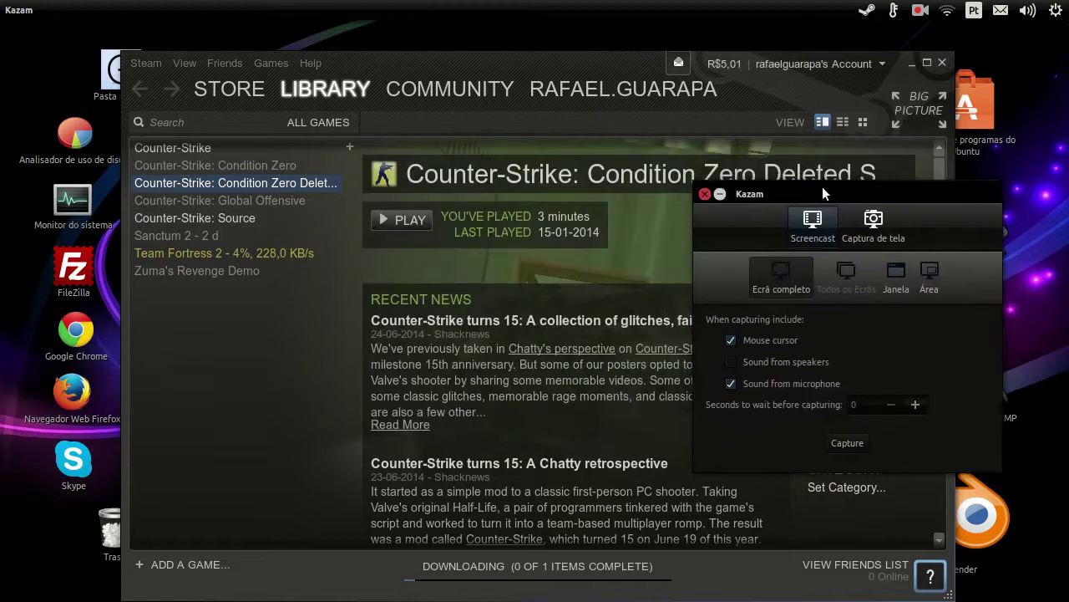
left_click(890, 280)
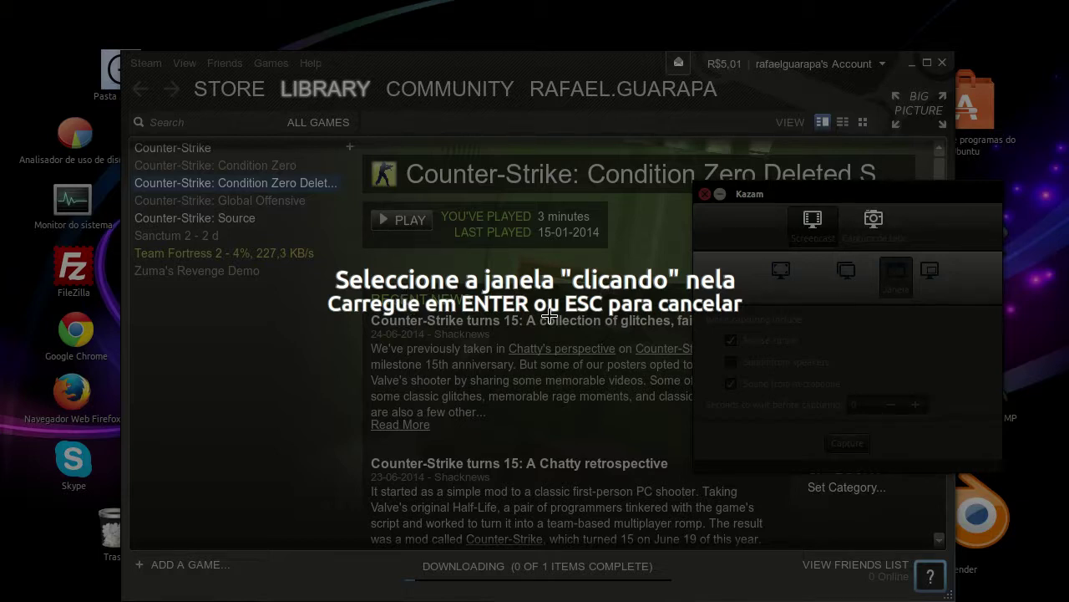
left_click(246, 351)
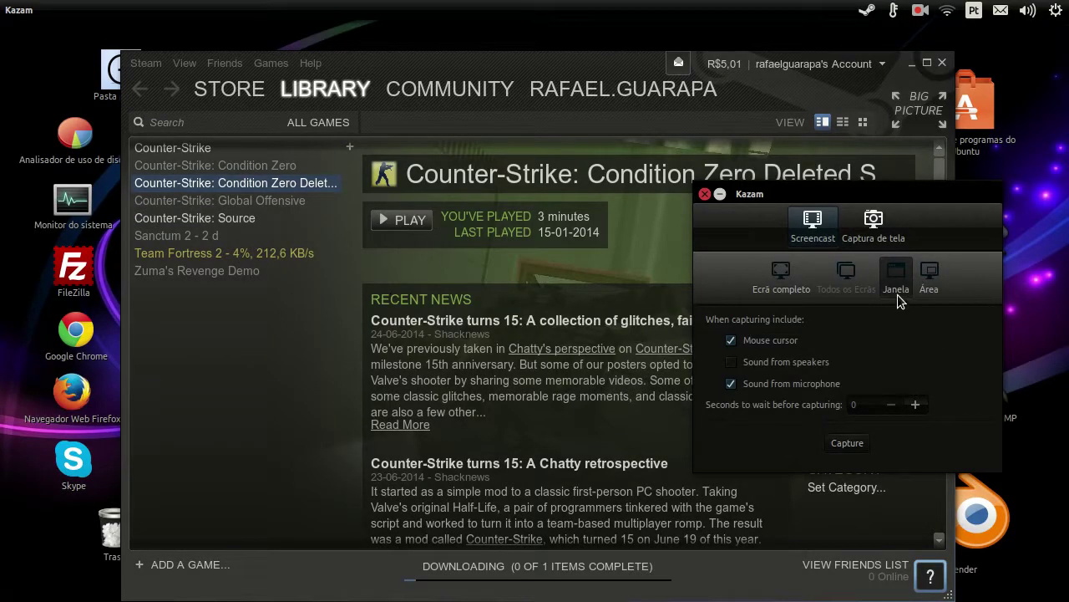
Step: Set the screencast to record the full screen (Ecrã completo)
left_click(765, 285)
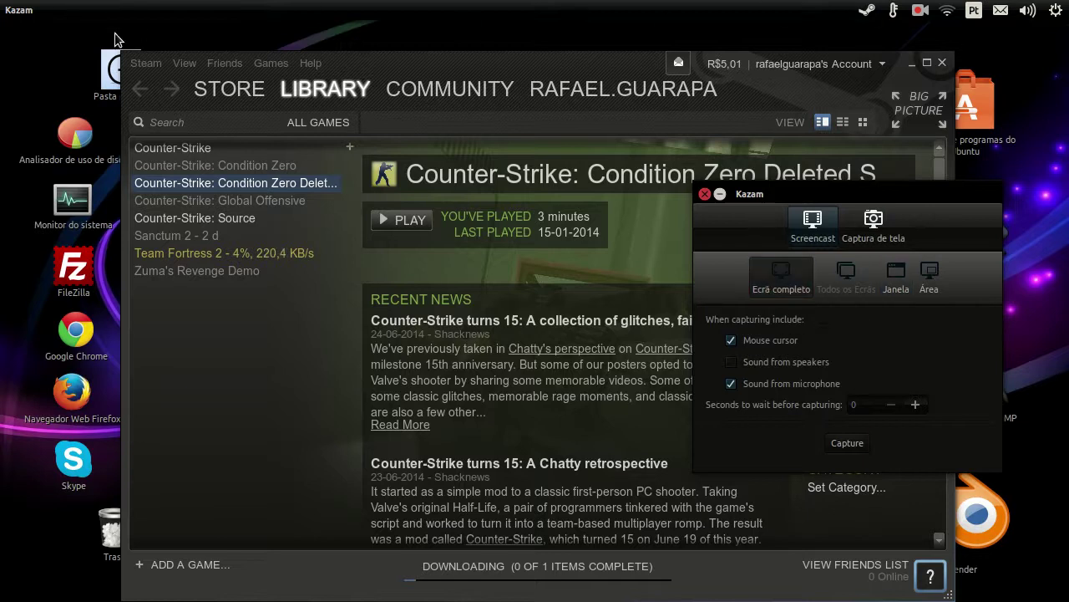
Step: Try out the Área mode by marking a capture area of 801 × 613 over the Steam window, and cancel the selection
left_click(917, 281)
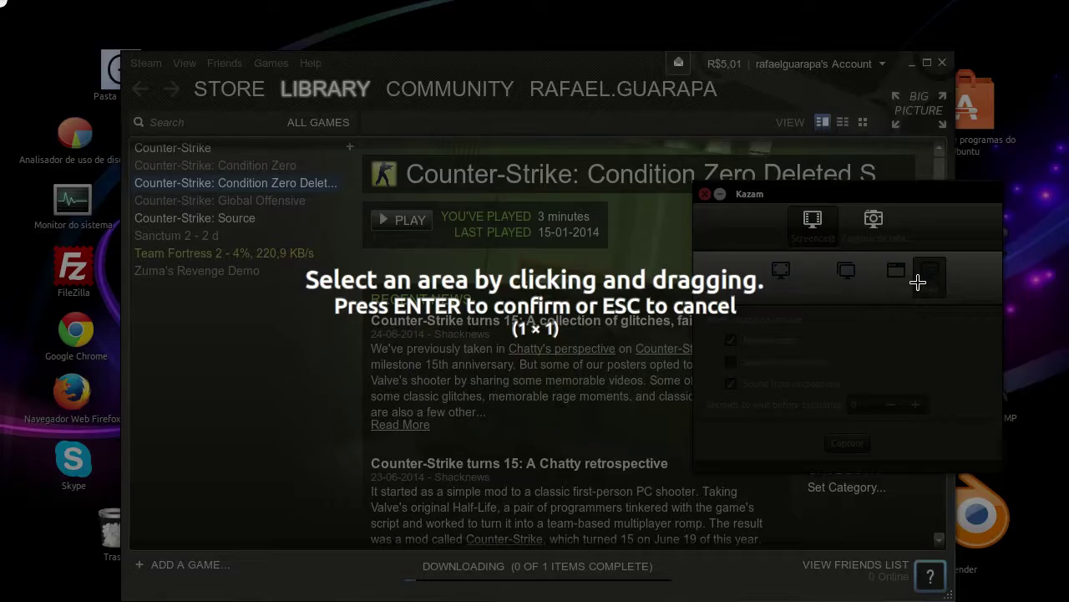
left_click_drag(652, 89, 127, 479)
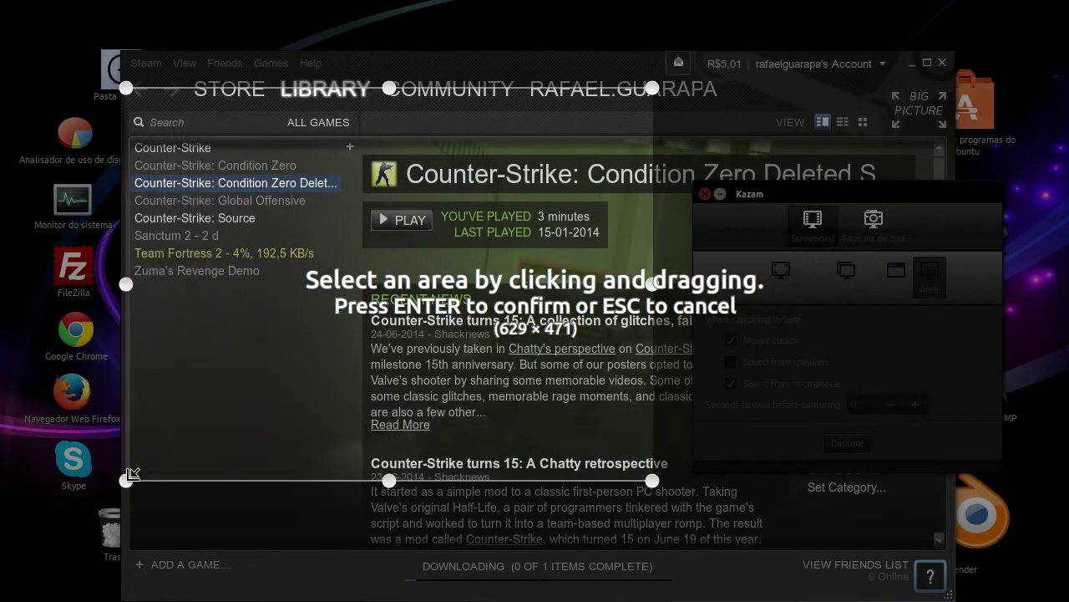
left_click_drag(391, 478, 389, 597)
left_click_drag(660, 337, 796, 389)
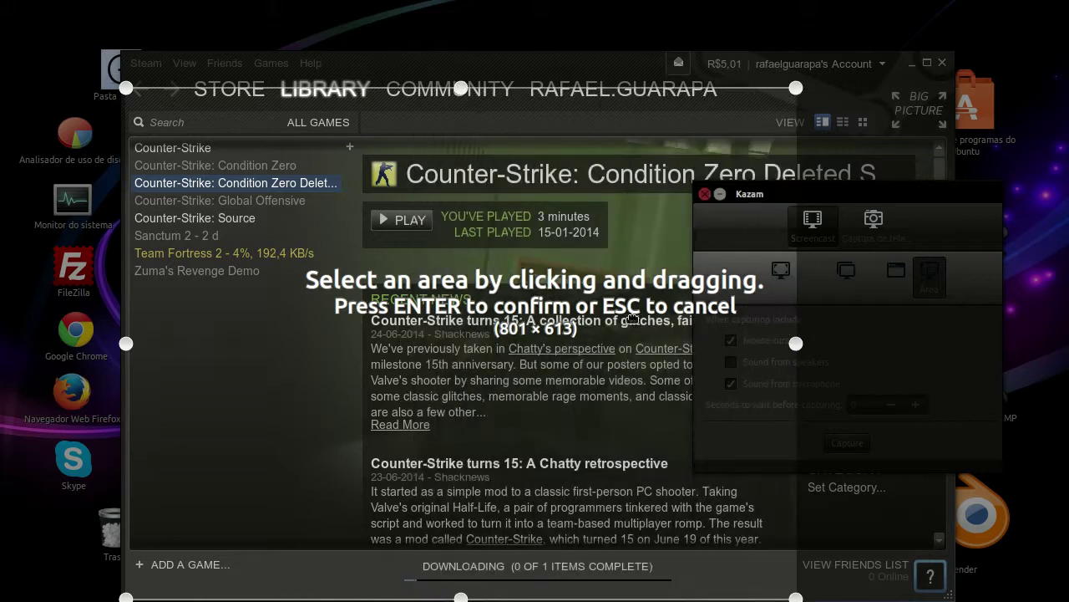
key("Escape")
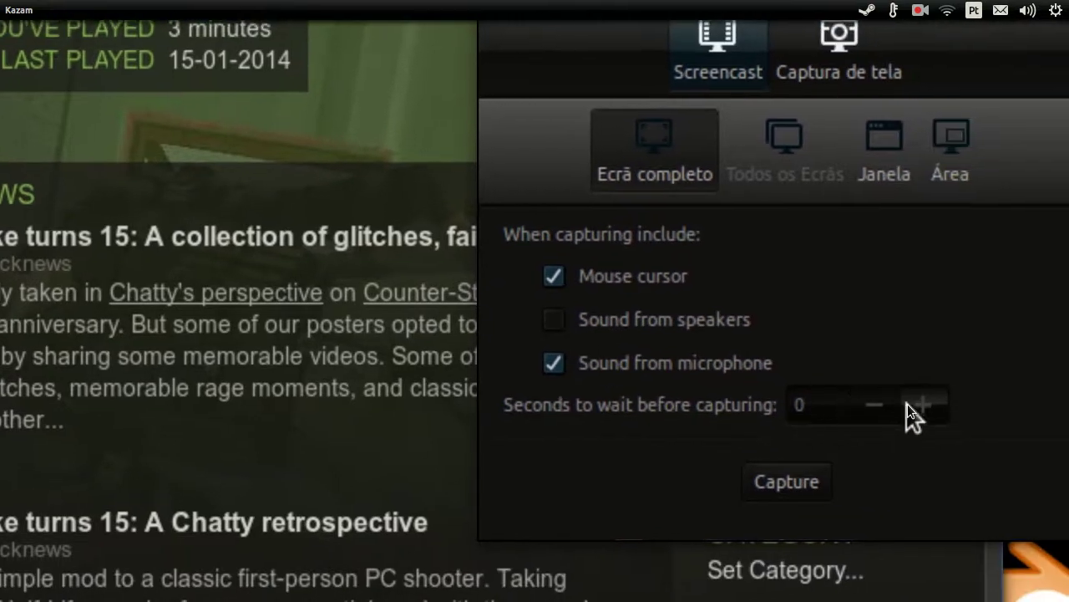
Step: Raise the seconds to wait before capturing and set them back to 0
left_click(917, 406)
left_click(917, 406)
left_click(918, 406)
left_click(918, 406)
left_click(917, 406)
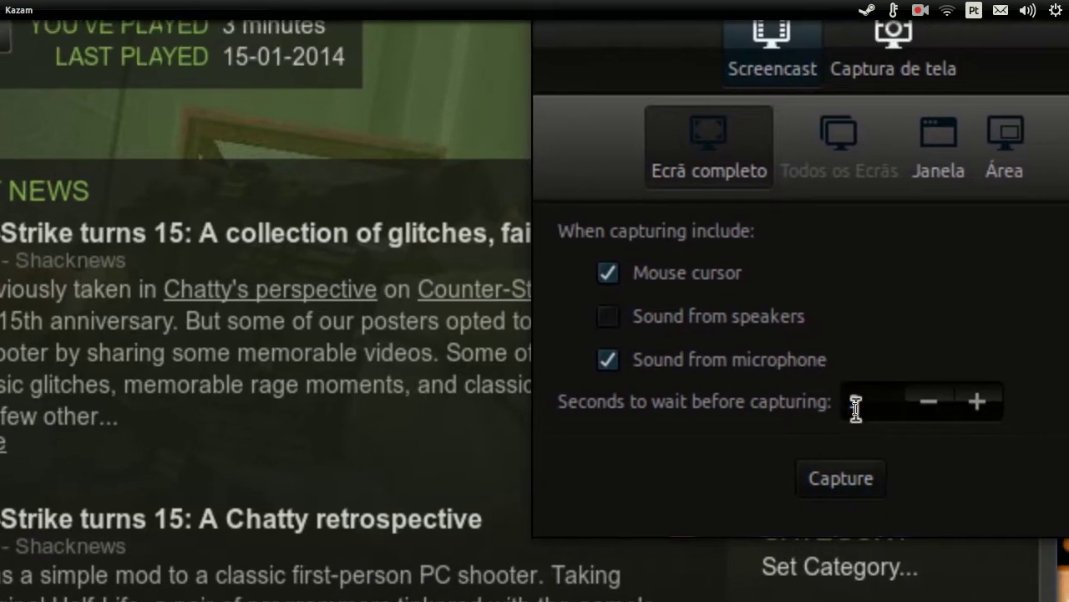
double_click(869, 375)
left_click(888, 407)
left_click(888, 407)
left_click(889, 407)
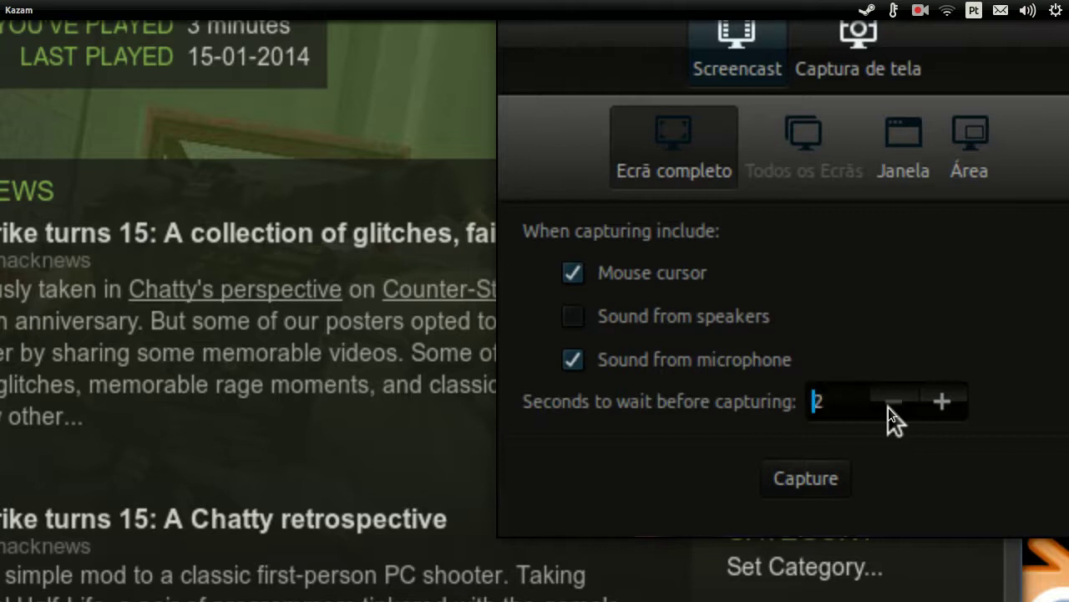
left_click(888, 407)
left_click(888, 407)
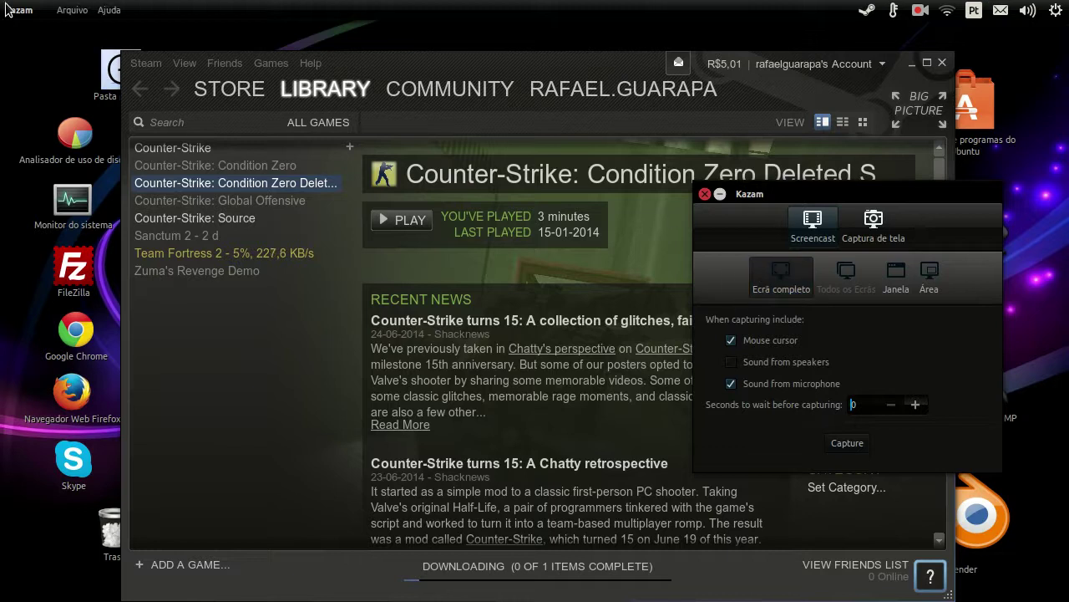
Step: Minimize the Steam window and open Kazam's preferences beside the main Kazam window
left_click(910, 65)
left_click_drag(845, 193, 567, 160)
left_click(72, 11)
left_click(83, 41)
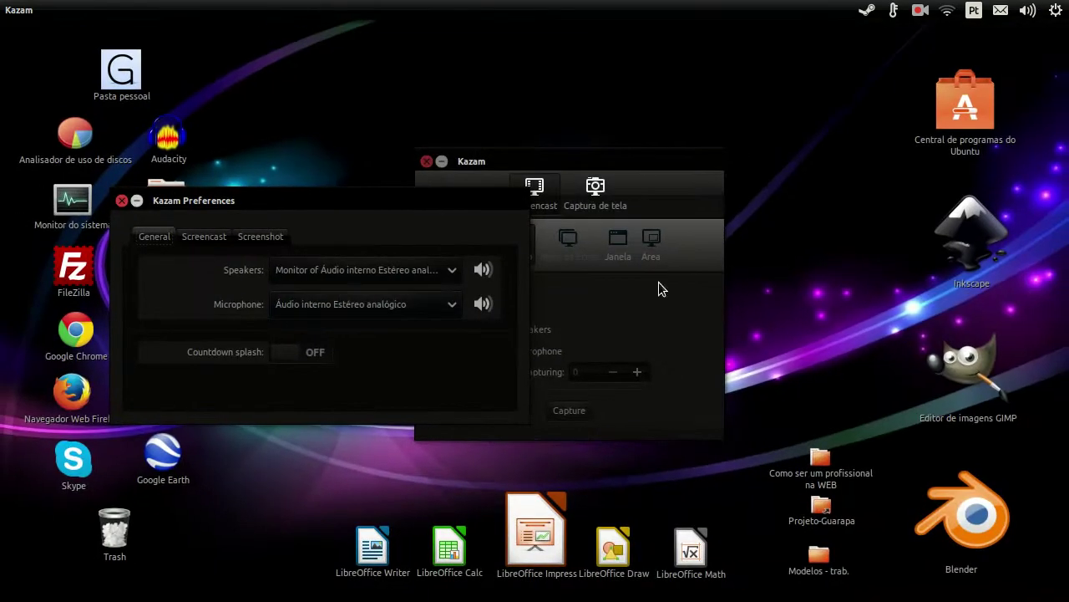
Step: Examine the recording device and input volume under Entrada in the system sound settings, and close them
left_click(1028, 10)
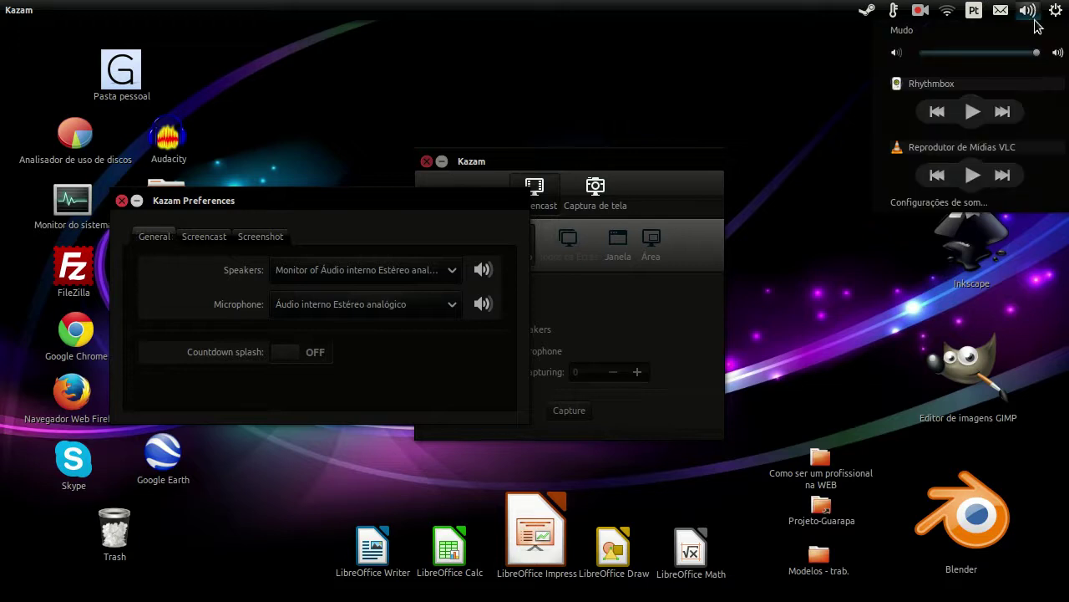
left_click(944, 203)
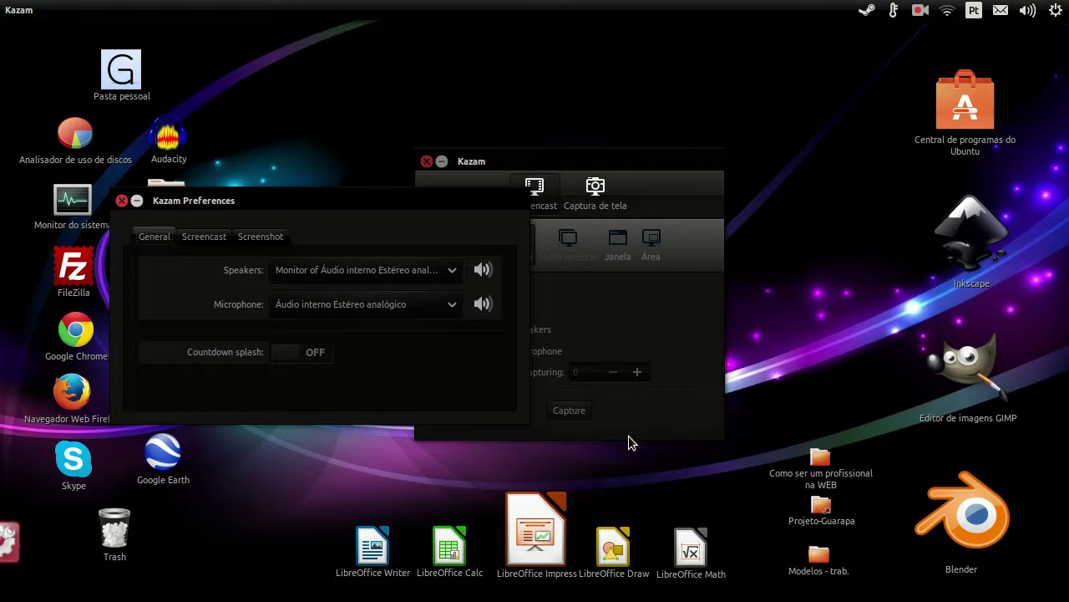
mouse_move(4, 568)
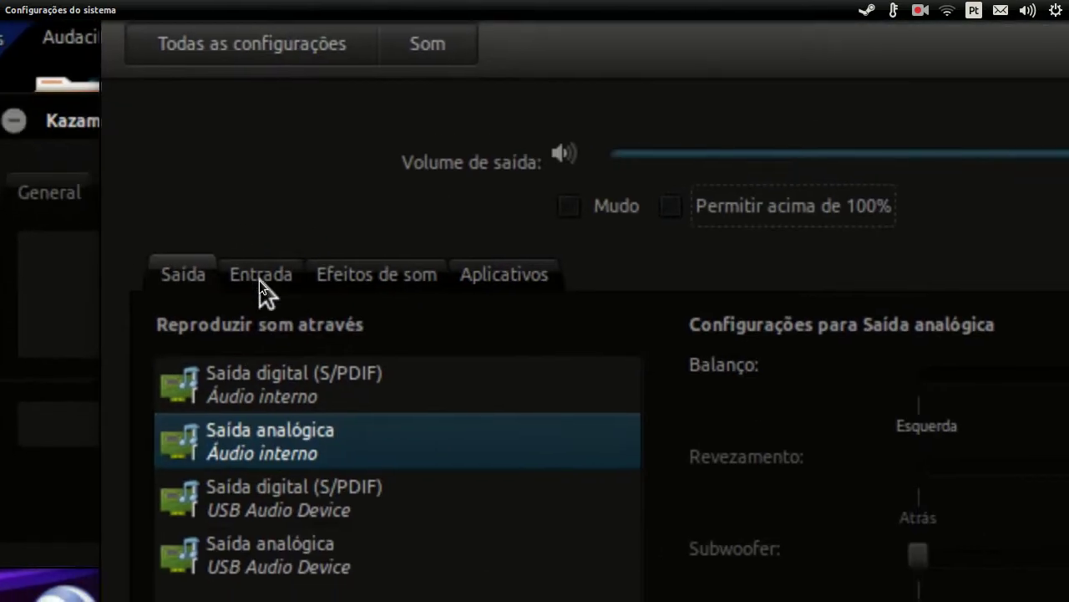
left_click(210, 129)
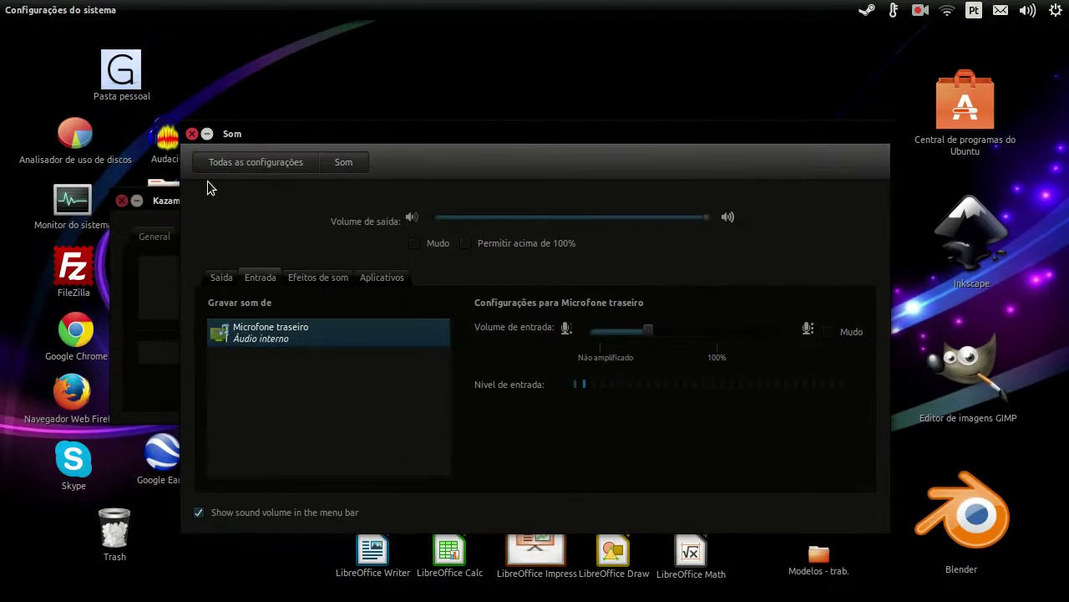
left_click(192, 134)
Step: Try the speakers' volume control in the general preferences, and switch the countdown splash on and back off
left_click(484, 270)
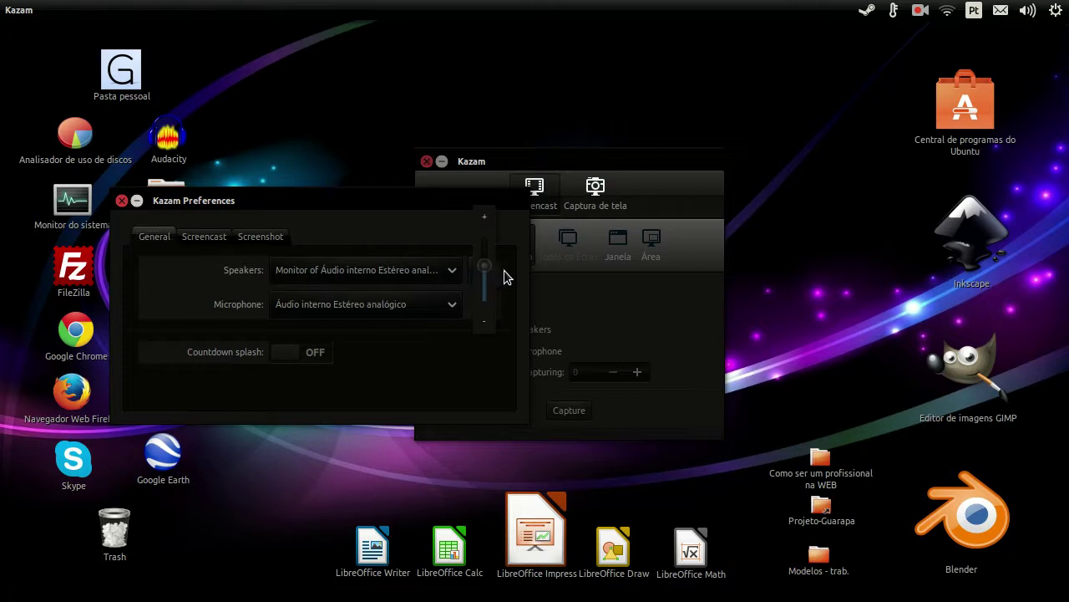
left_click(487, 325)
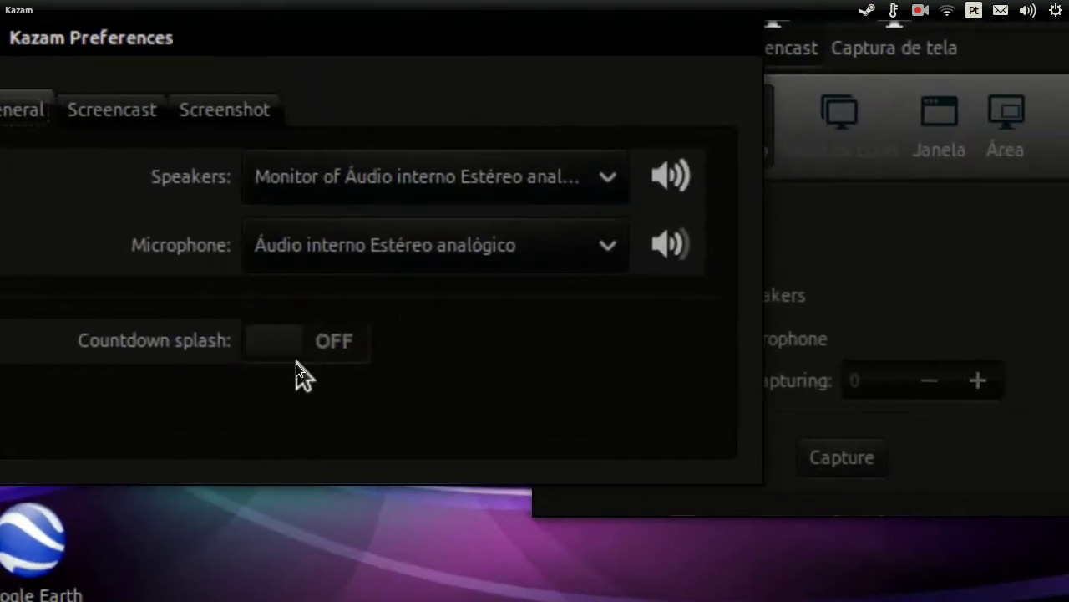
left_click(301, 350)
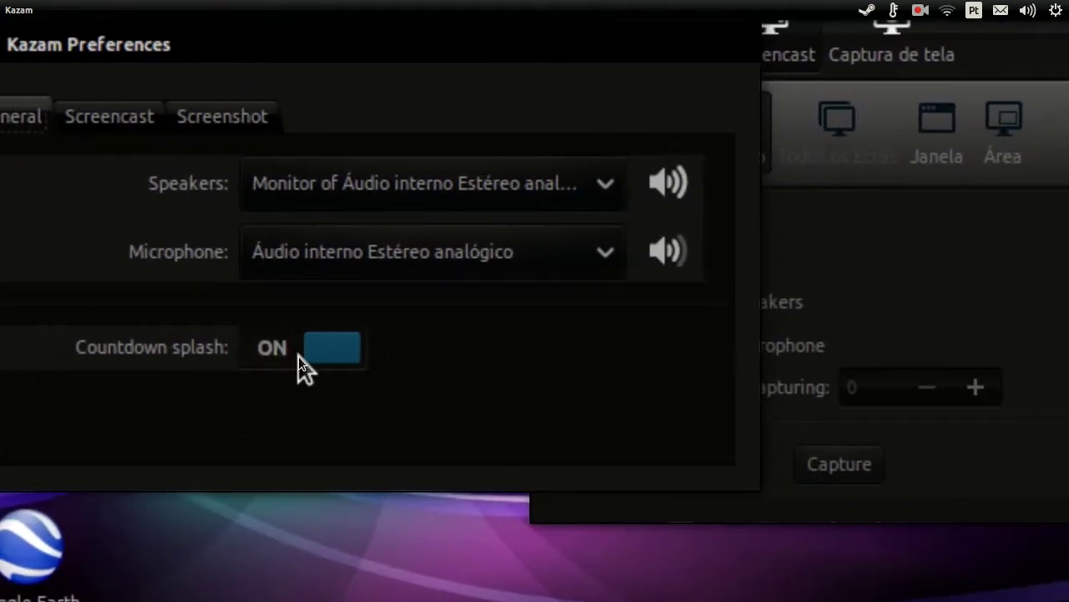
left_click(299, 356)
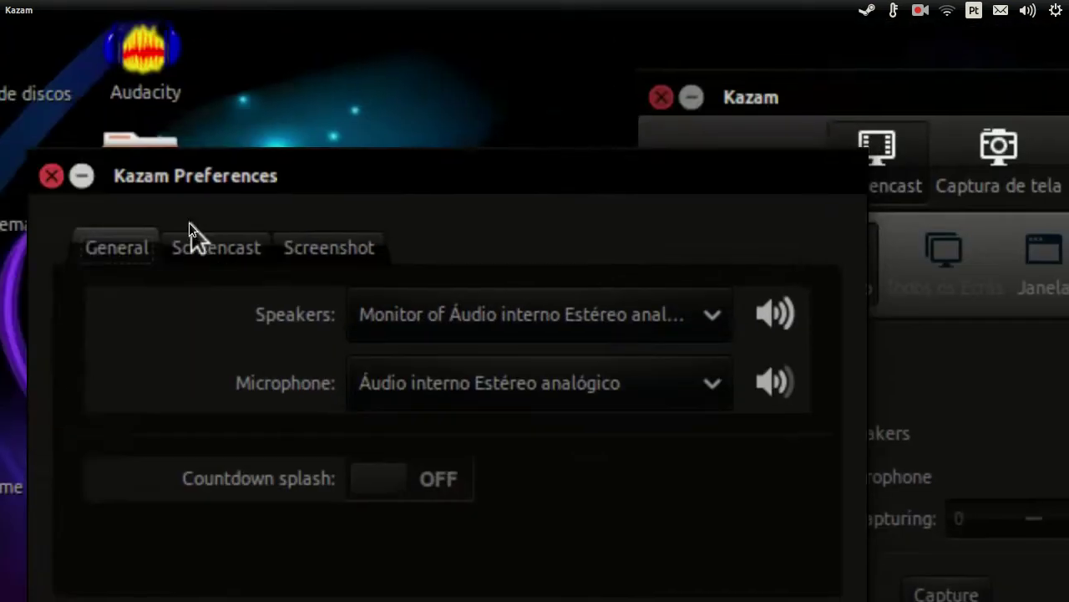
Step: Examine the video formats and the filename prefix offered in the screencast preferences
left_click(79, 124)
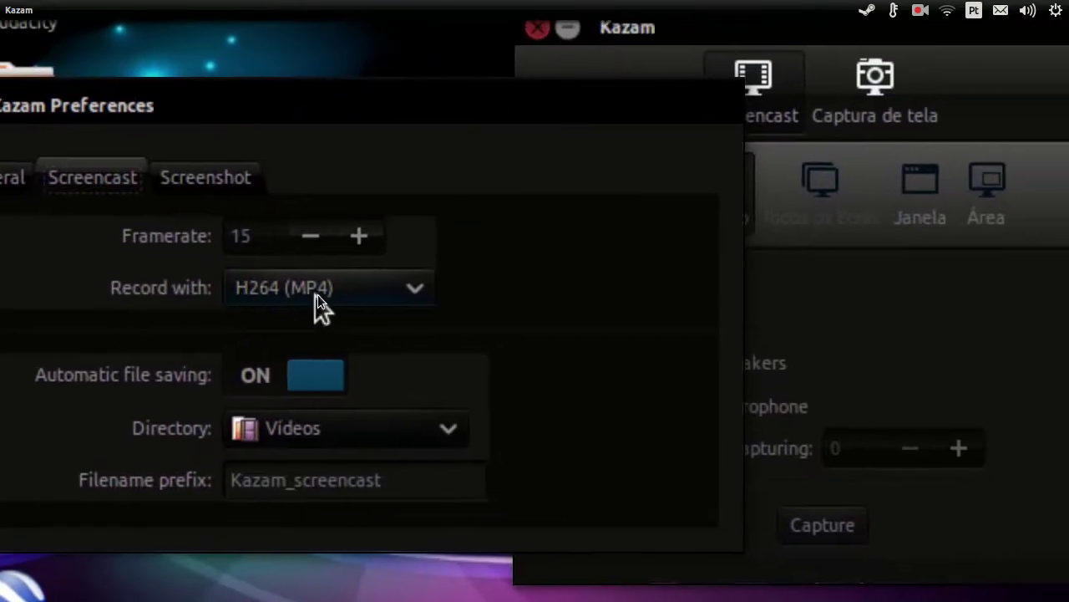
left_click(307, 299)
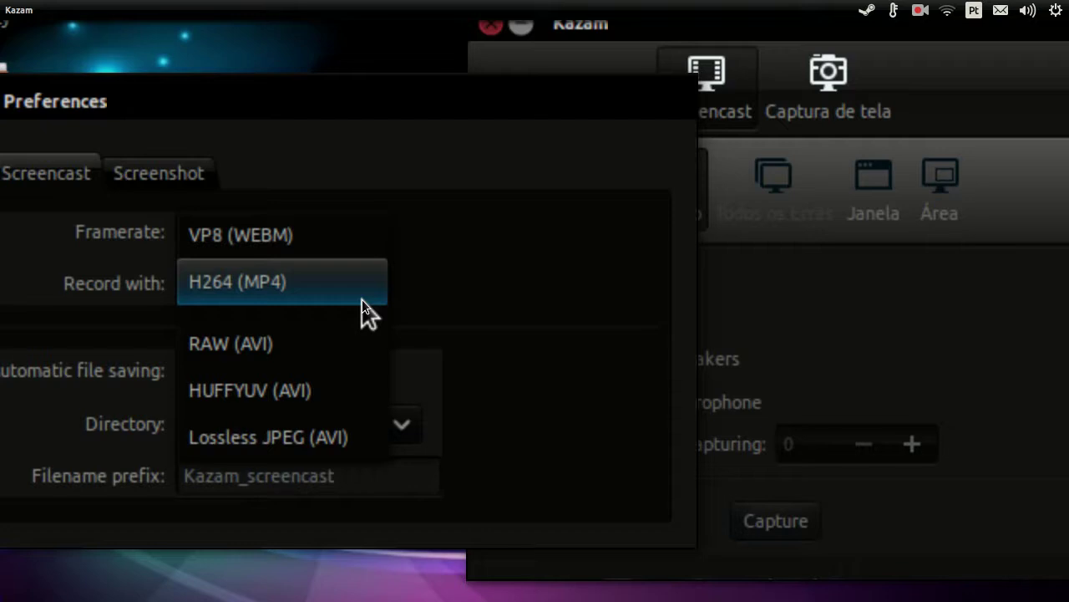
left_click(462, 276)
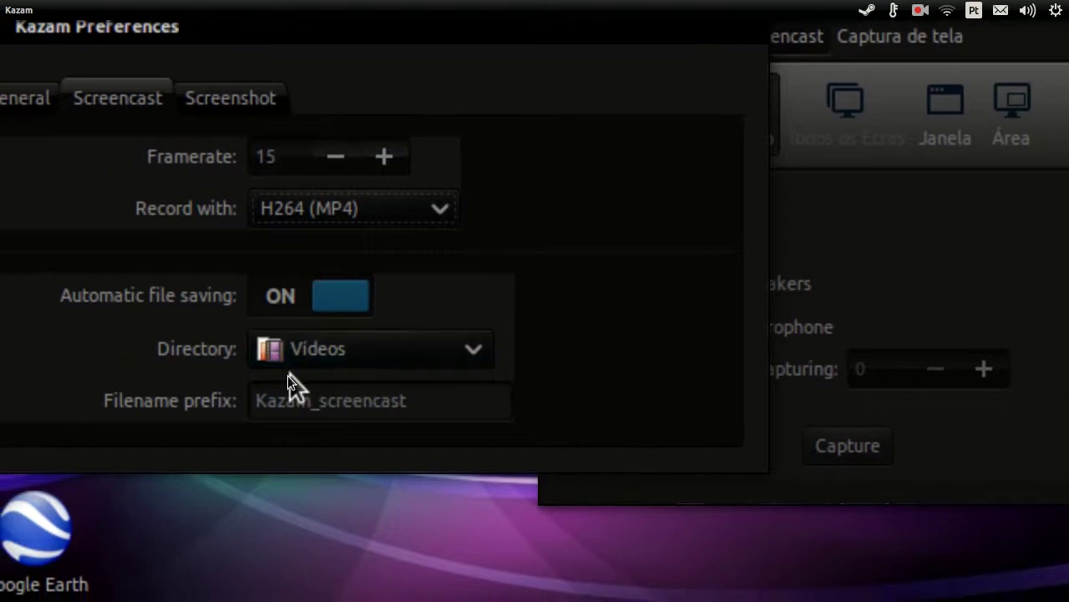
left_click(273, 408)
left_click_drag(385, 392, 193, 389)
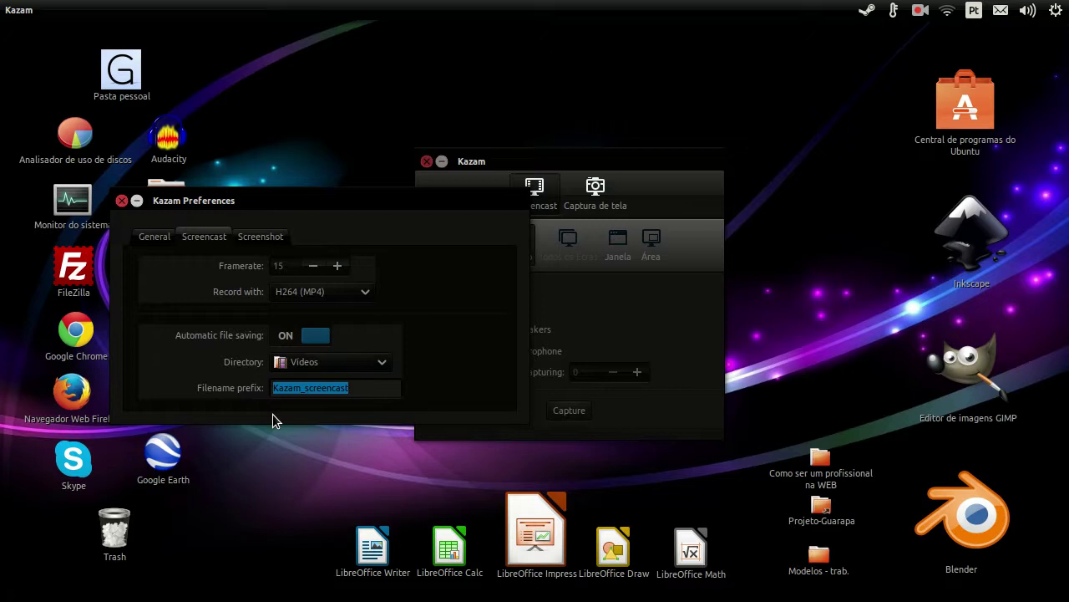
left_click(371, 388)
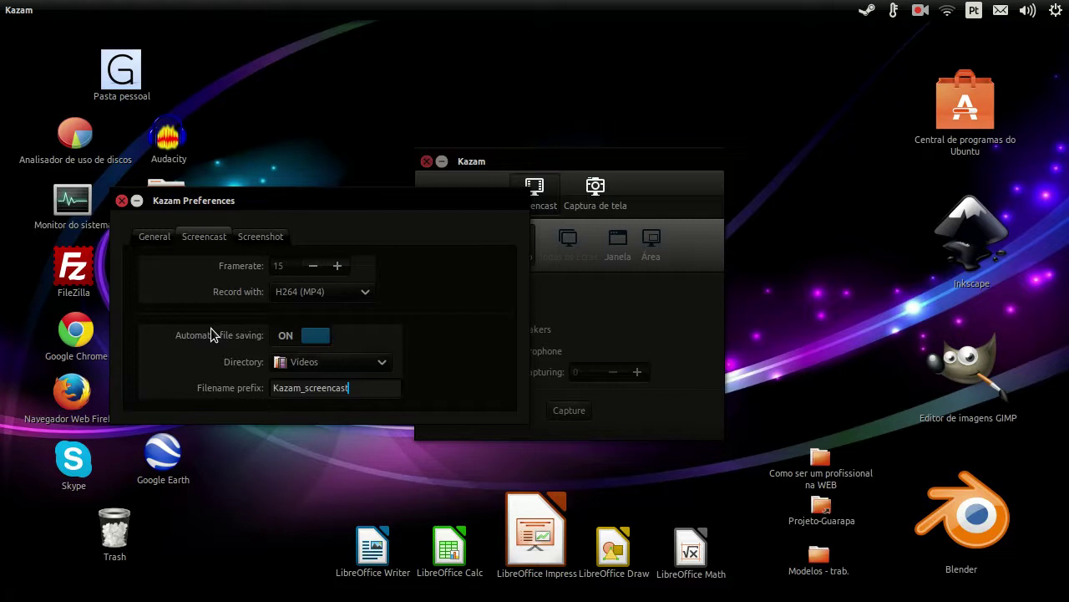
Step: View the screenshot preferences and the Captura de tela options in the main Kazam window
left_click(275, 240)
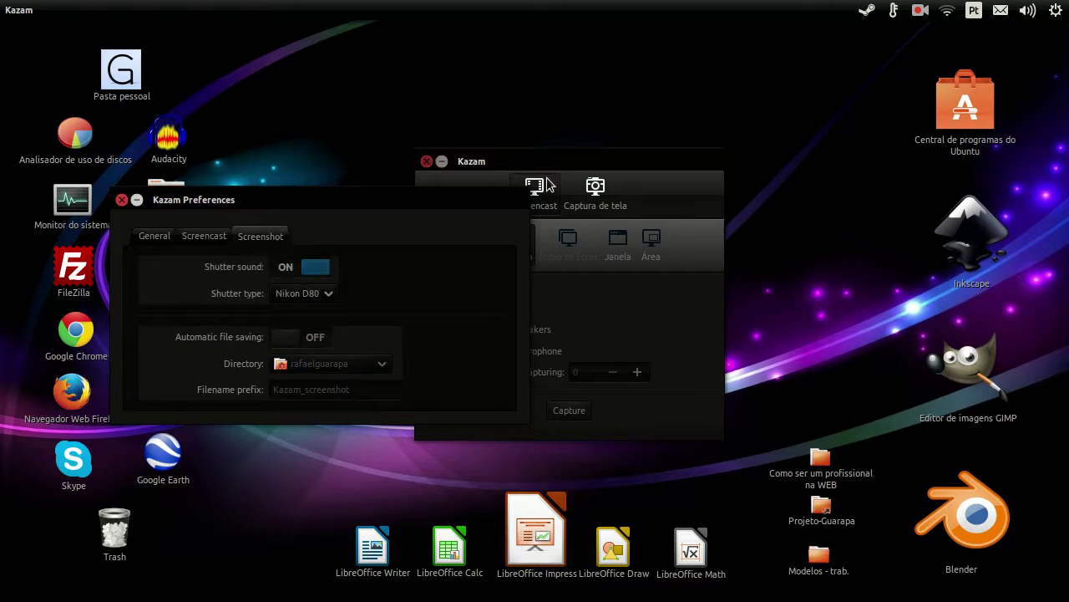
left_click(598, 169)
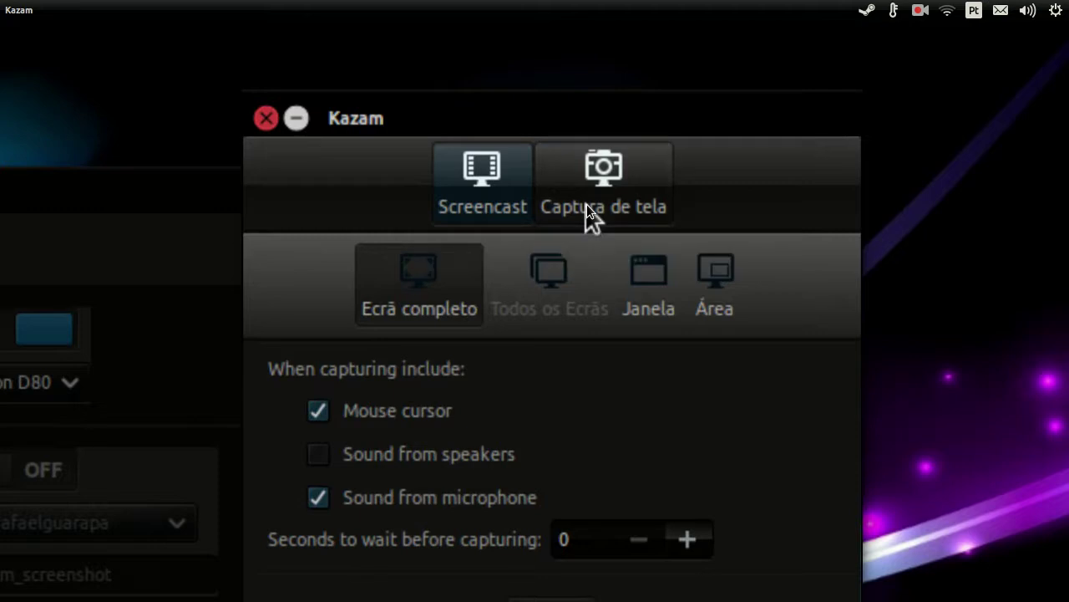
left_click(576, 206)
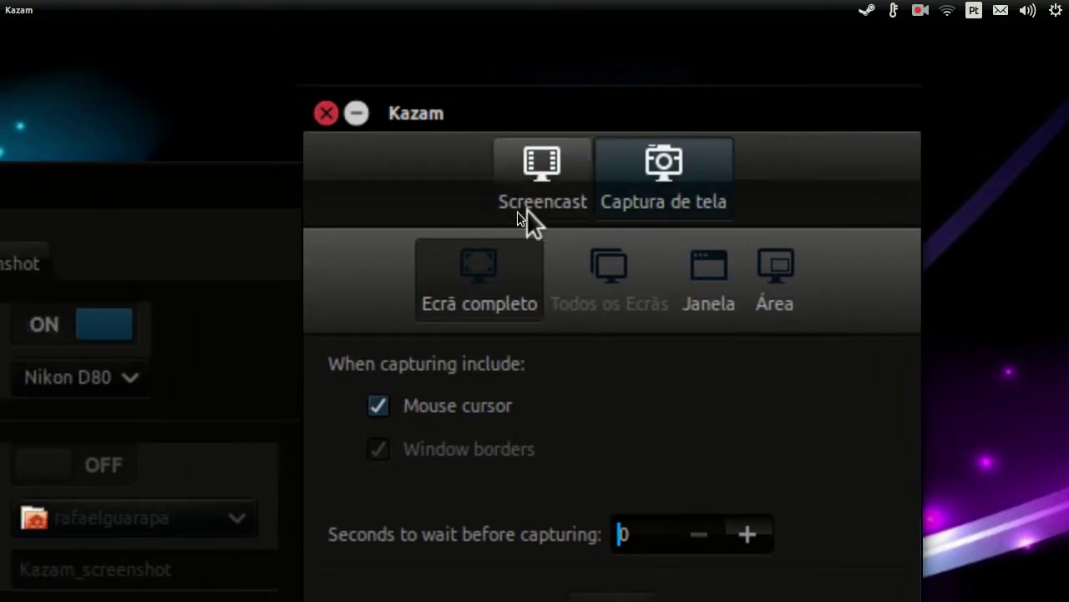
left_click(401, 264)
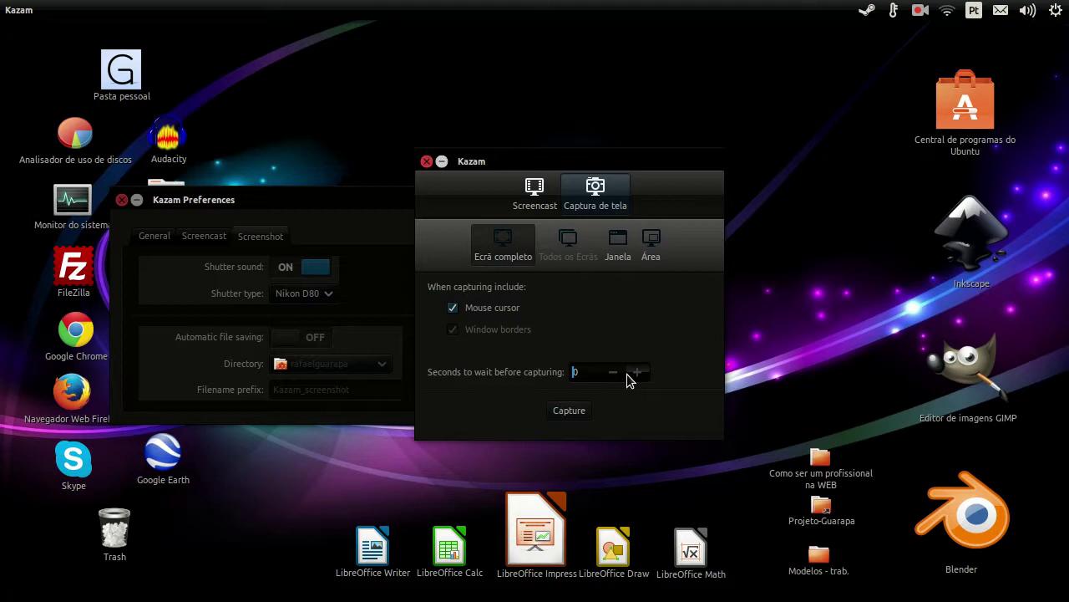
Step: Check the shutter types in the screenshot preferences, and switch automatic file saving on and back off
left_click(215, 289)
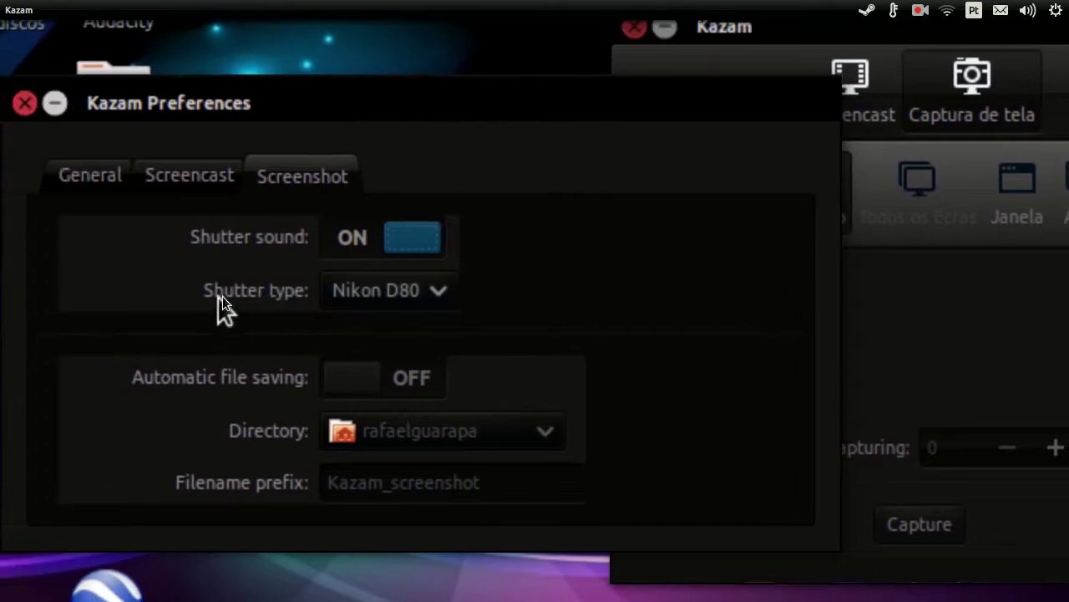
left_click(300, 297)
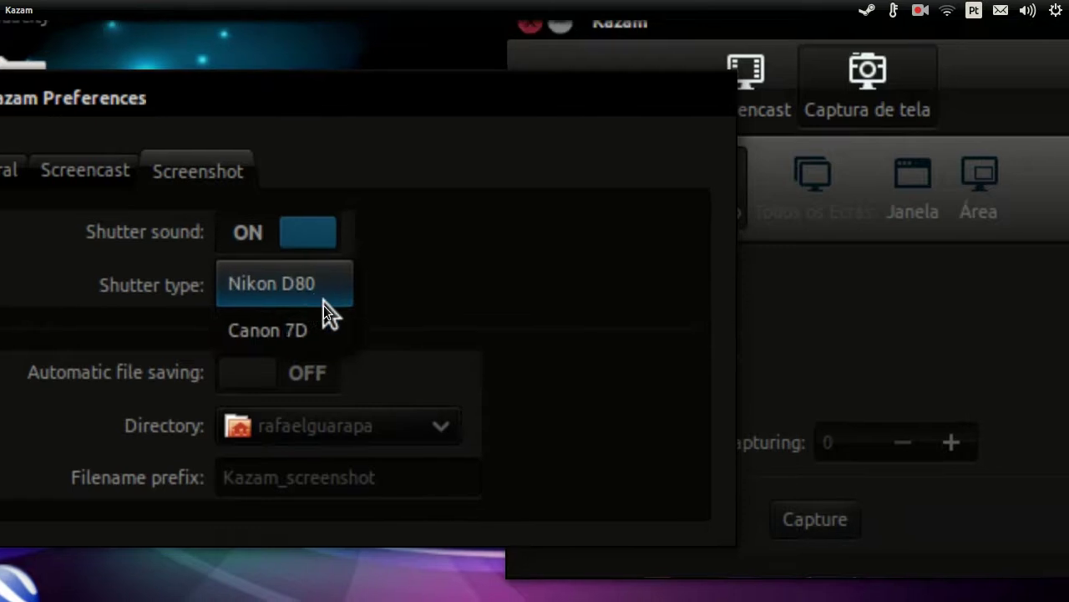
left_click(322, 270)
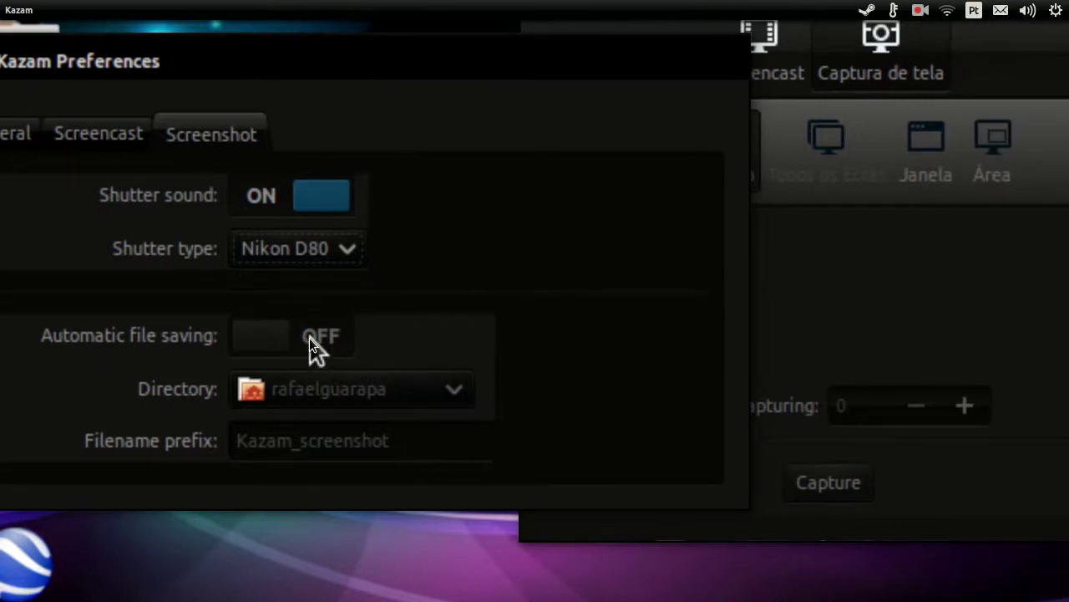
left_click(309, 337)
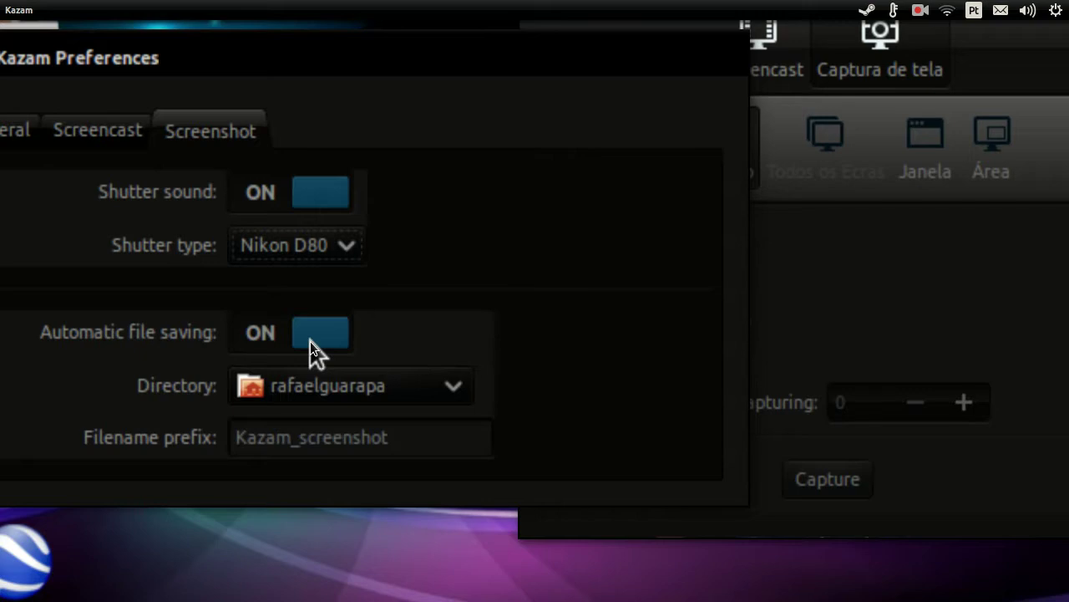
left_click(310, 341)
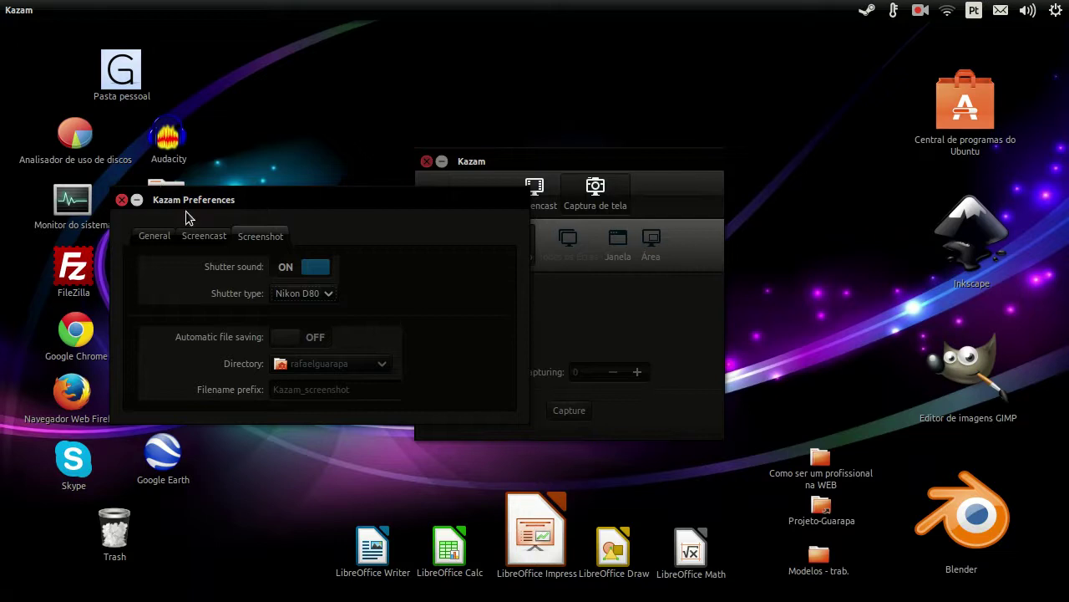
Step: Switch the main Kazam window back to Screencast mode and close the preferences
left_click(640, 298)
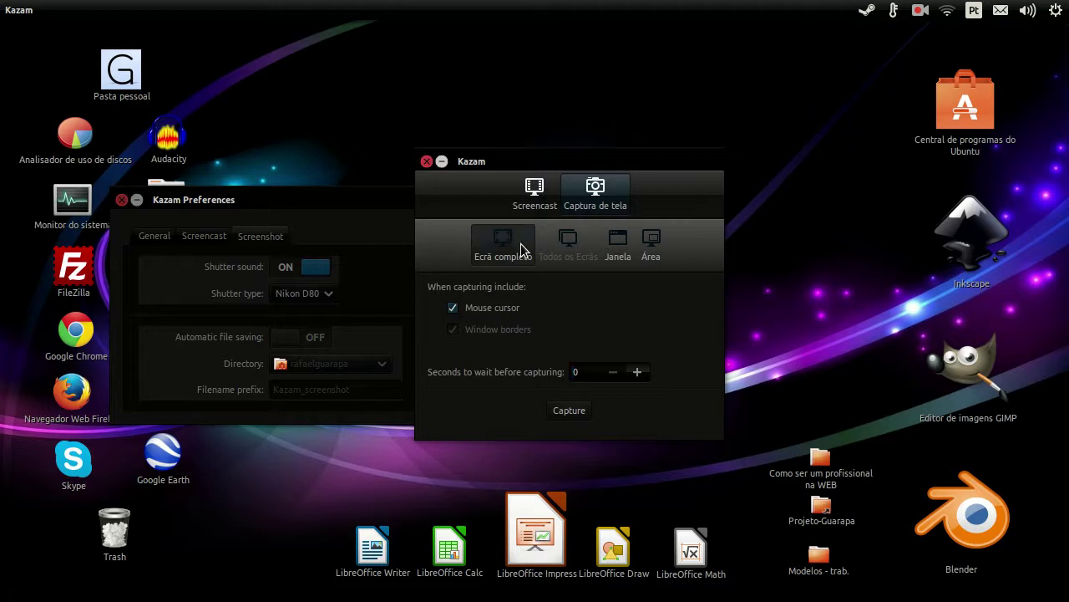
left_click(533, 207)
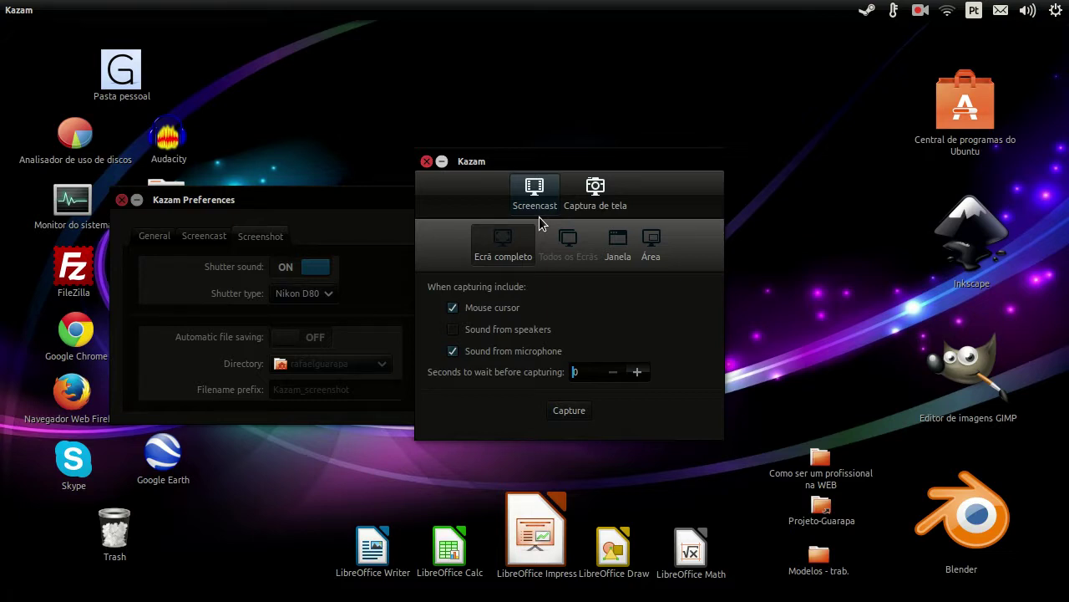
left_click(122, 200)
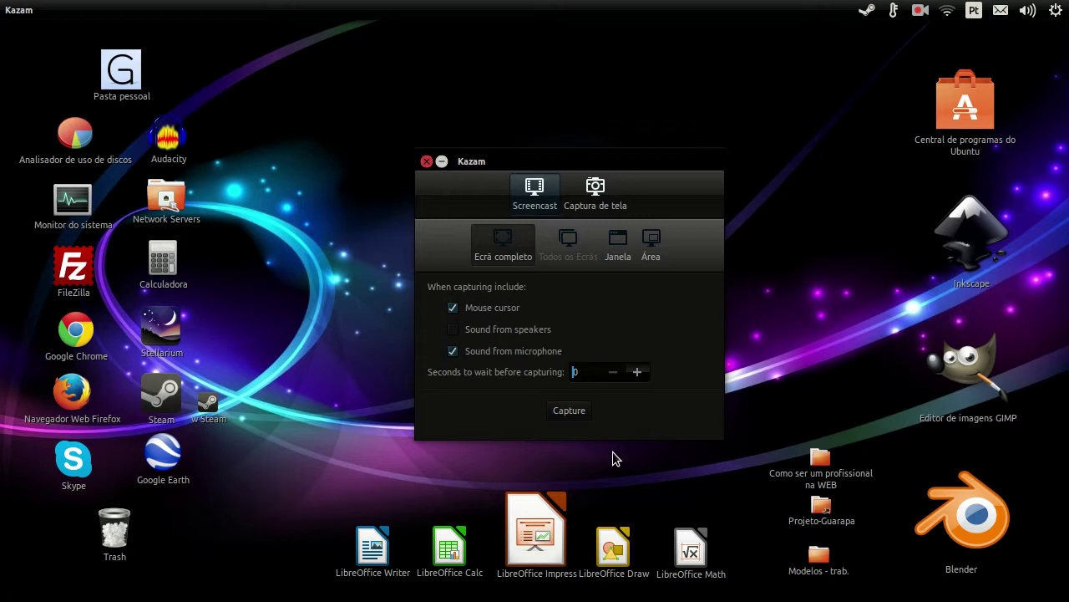
Step: Examine the recording indicator's commands for pausing and finishing a recording without choosing any
left_click(922, 14)
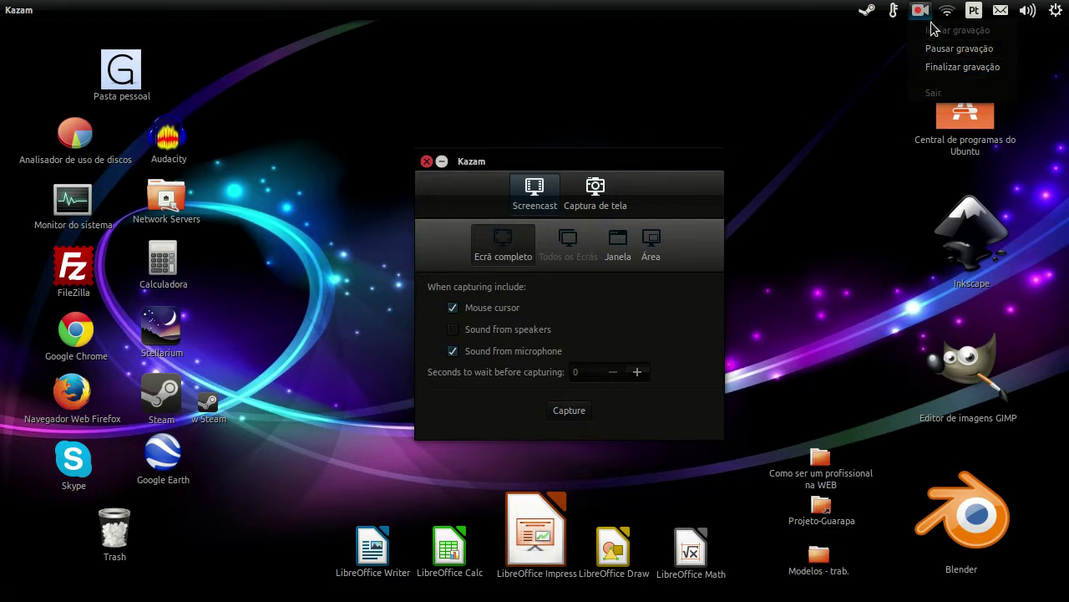
left_click(807, 17)
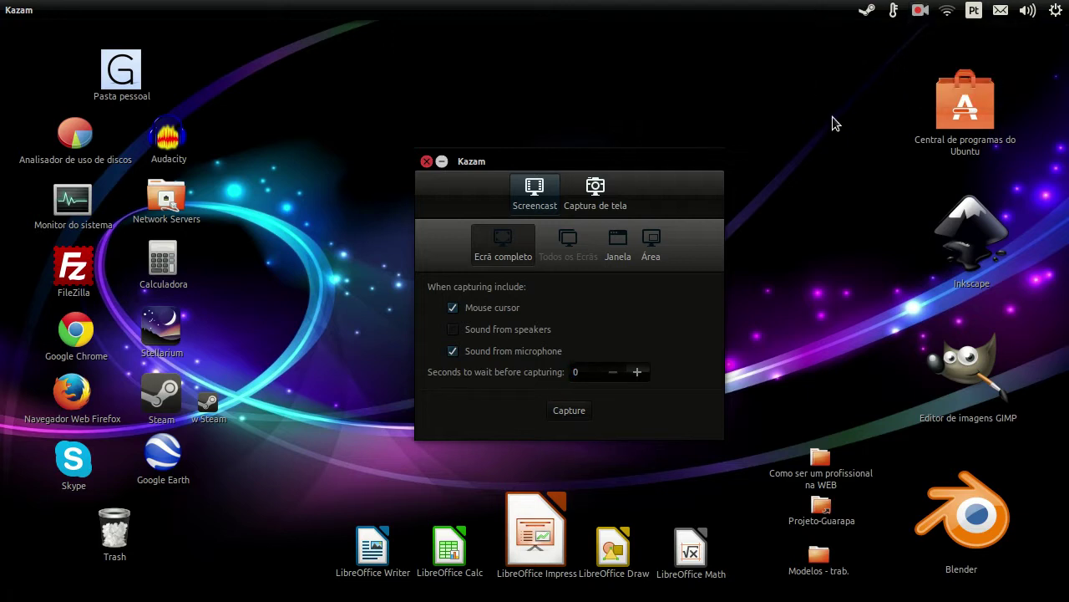
left_click(919, 12)
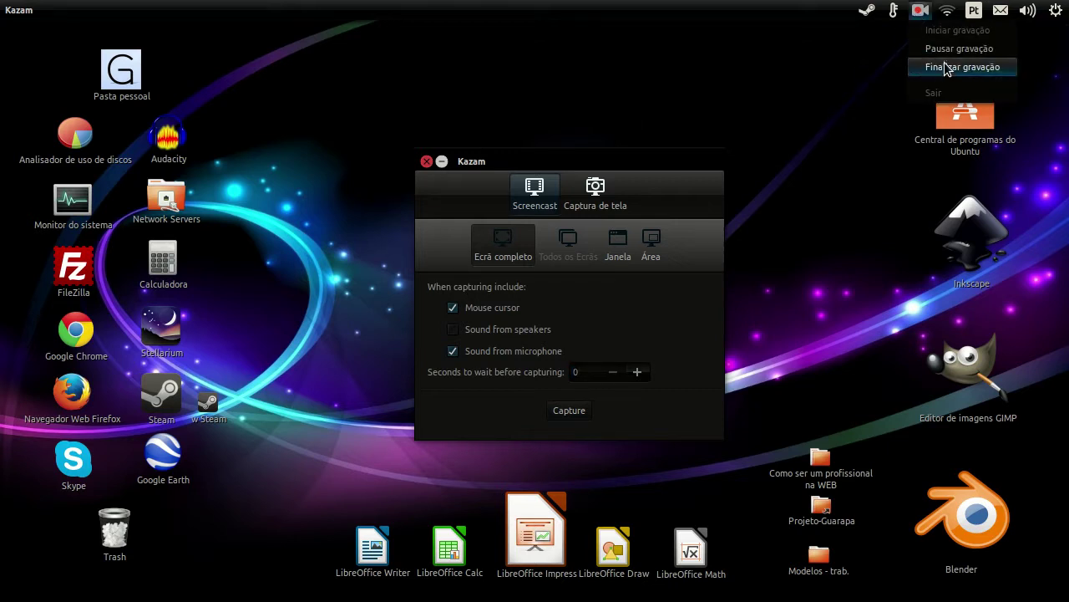
left_click(807, 10)
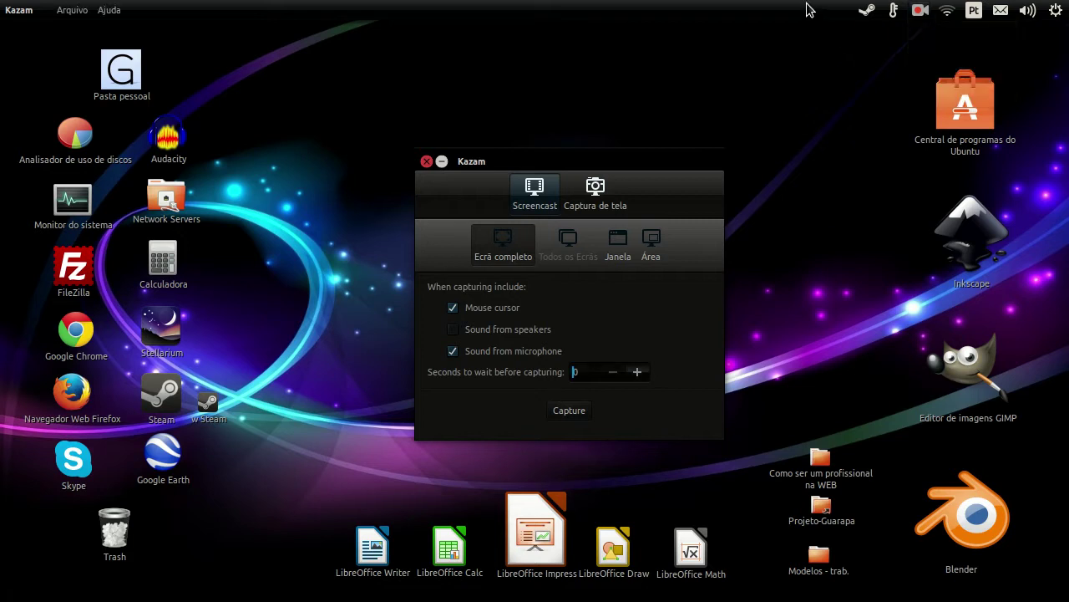